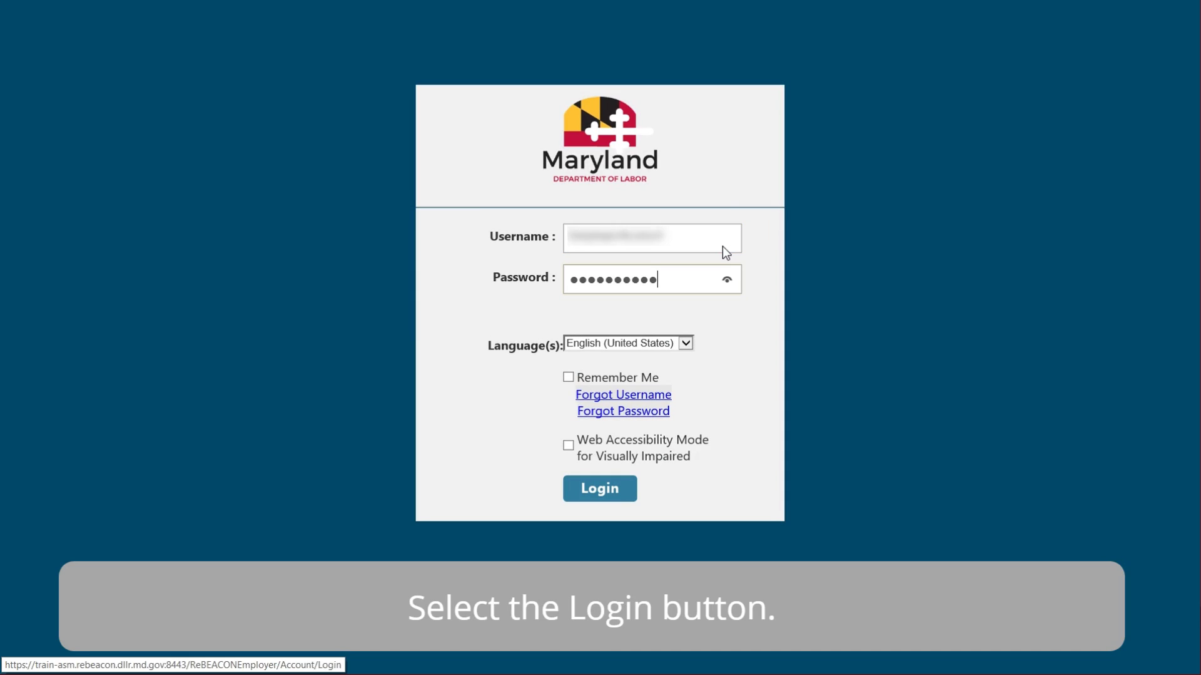
# Step: Log in and go to Wage Submission's Select Submission Type page
pyautogui.click(591, 490)
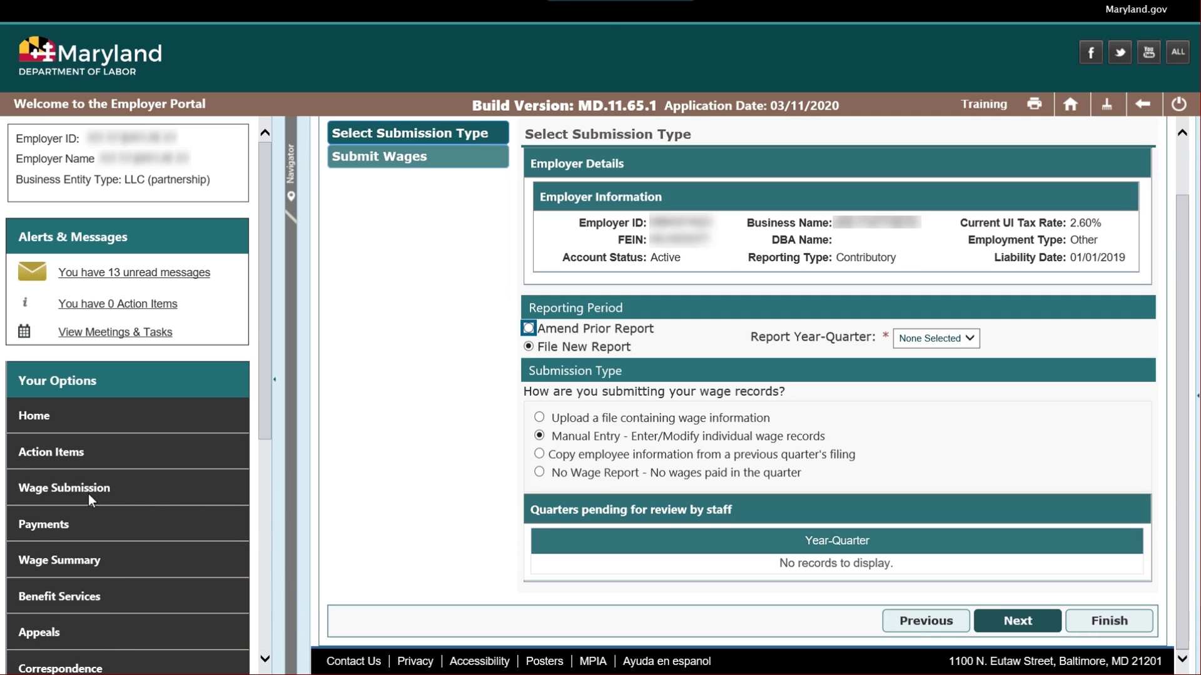
pyautogui.click(88, 494)
# Step: Set the report quarter to 2019-2, copying employee information from quarter 2019-1, and proceed to wage entry
pyautogui.click(973, 346)
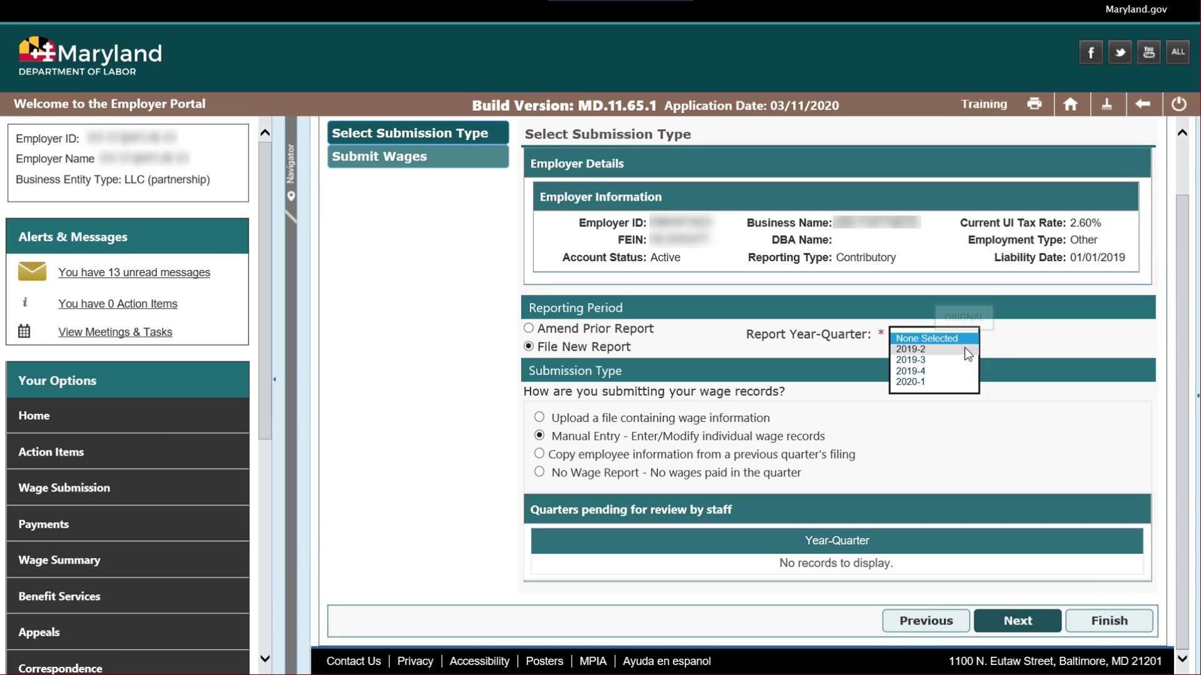
pyautogui.click(967, 348)
pyautogui.click(540, 454)
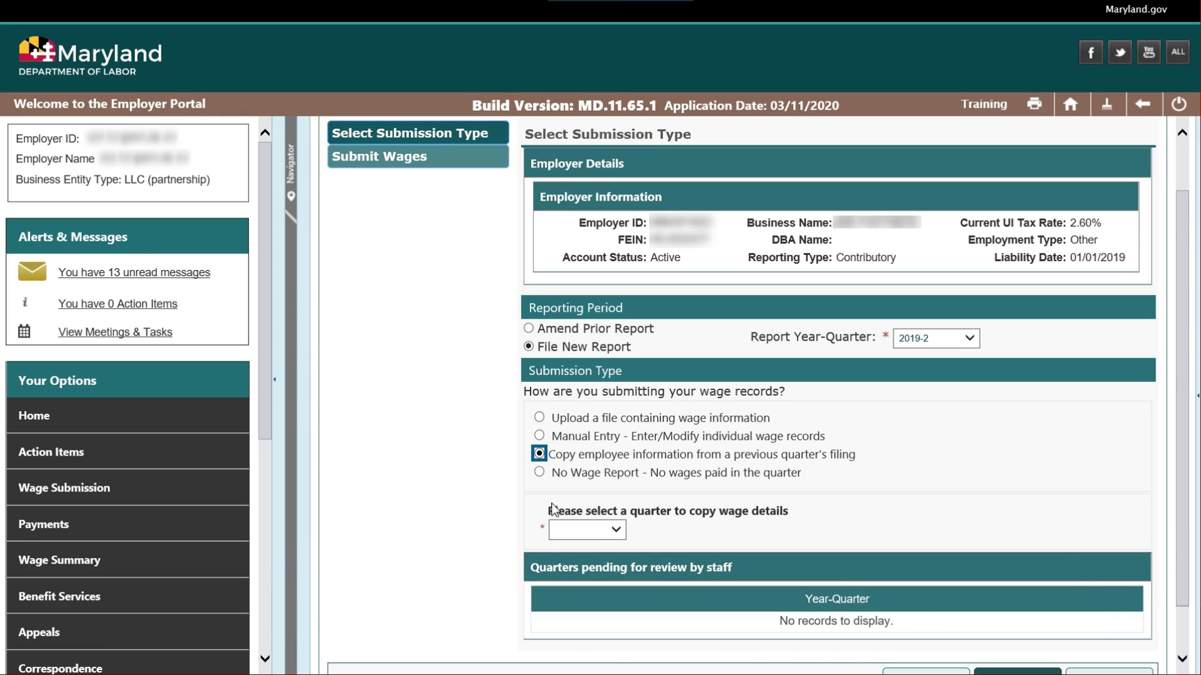
pyautogui.click(615, 531)
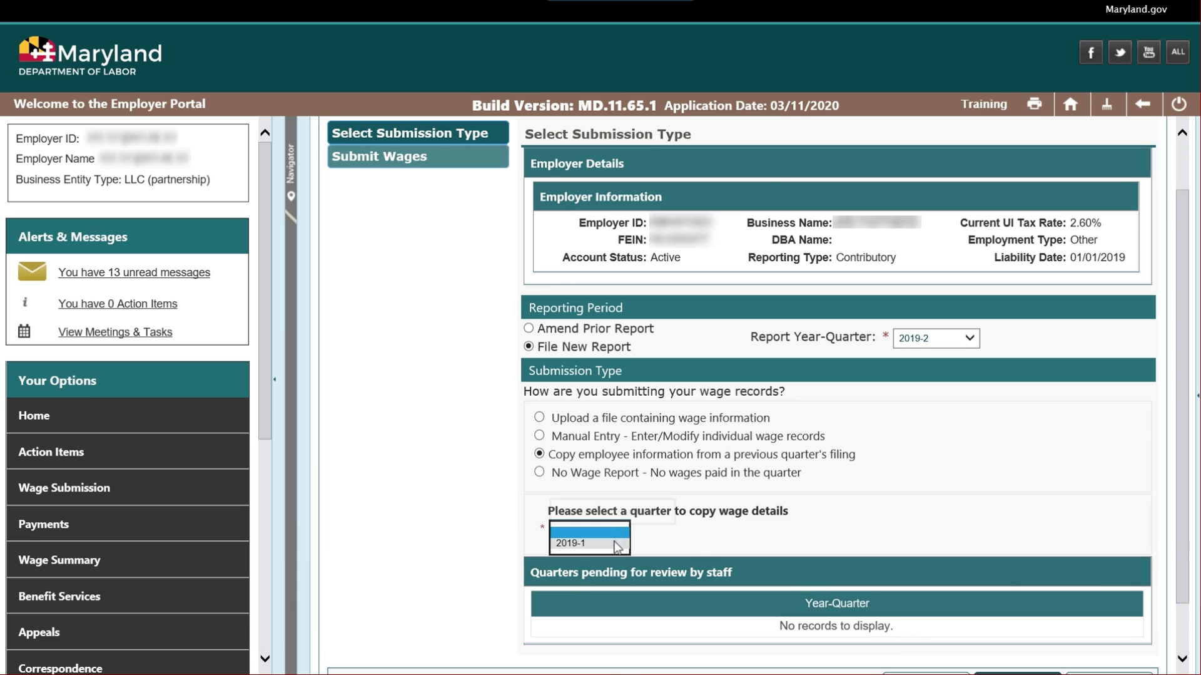
pyautogui.click(618, 544)
pyautogui.scroll(-1, 616, 546)
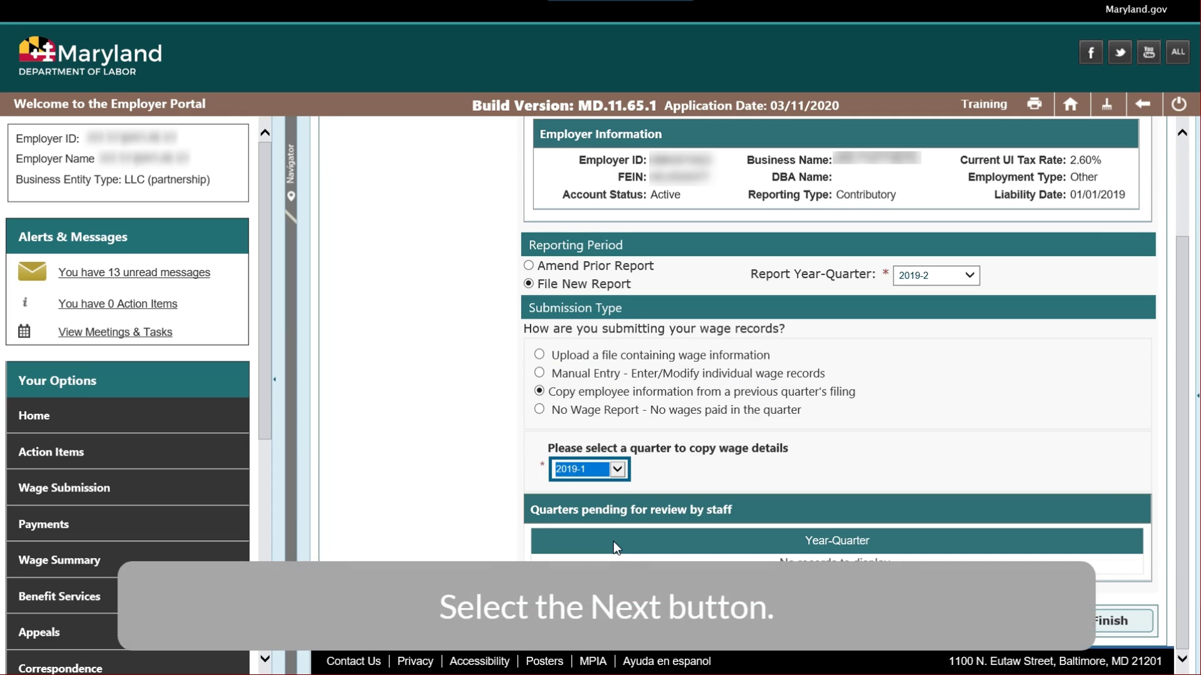
pyautogui.click(1027, 618)
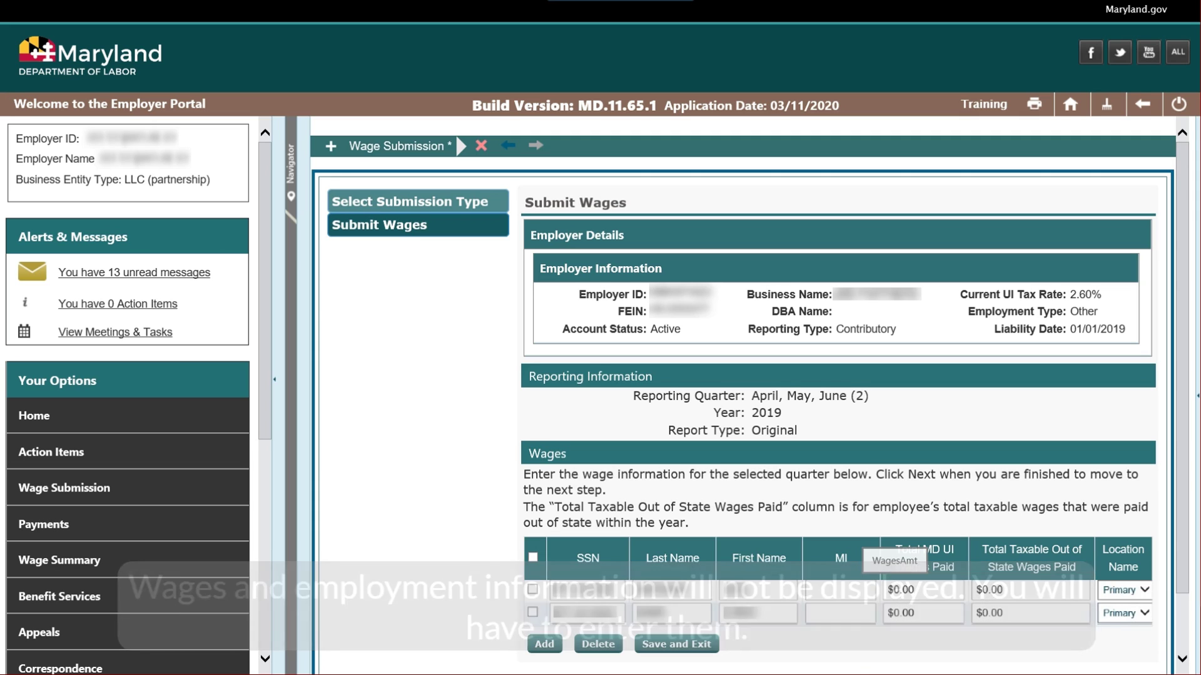
# Step: Enter $600.00 Total MD UI wages for each employee and 2 employees for each month
pyautogui.click(907, 592)
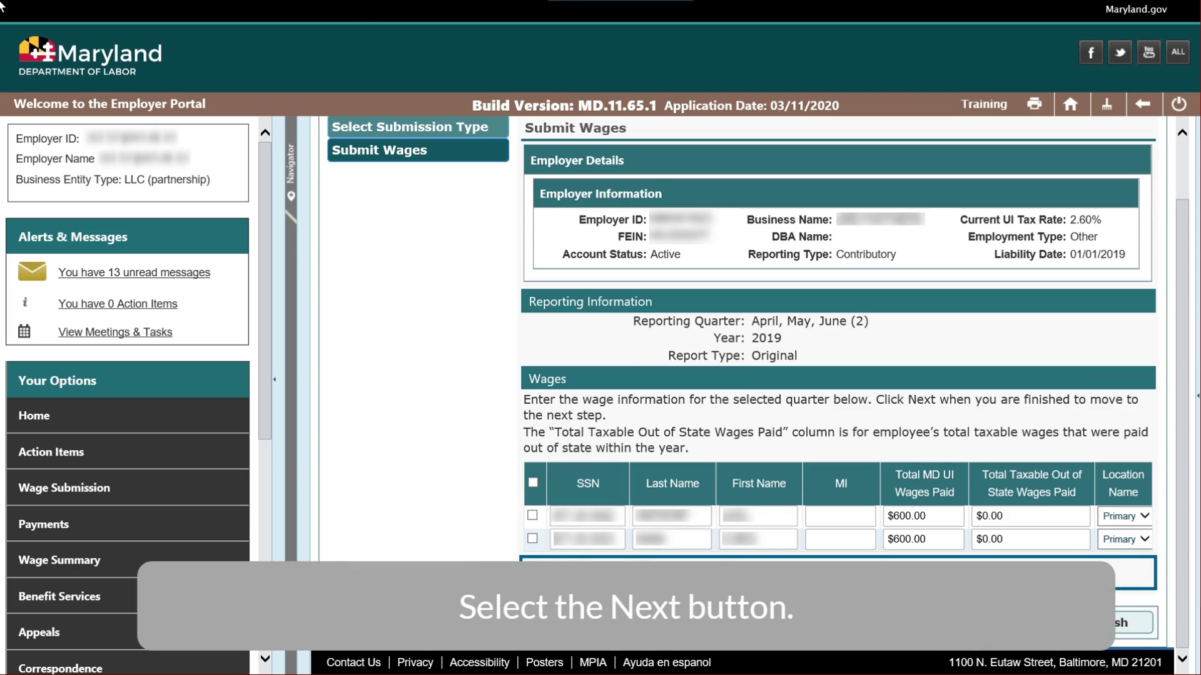
pyautogui.click(1001, 621)
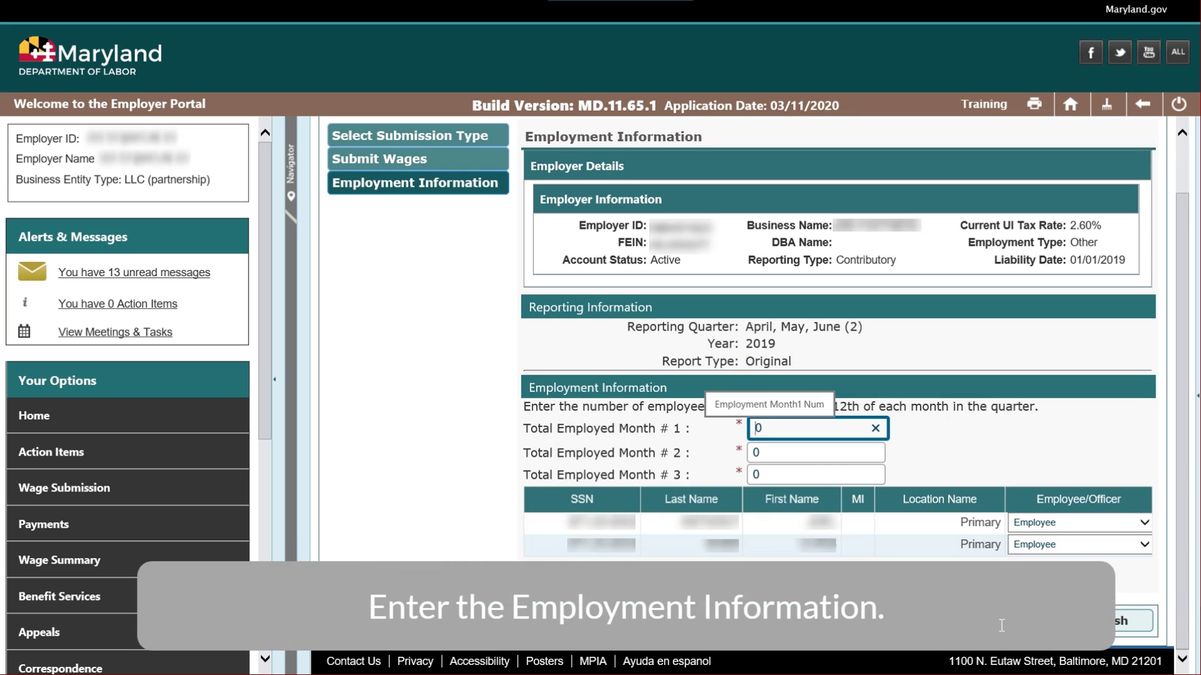
pyautogui.write('2')
pyautogui.press('Tab')
pyautogui.write('2')
pyautogui.press('Tab')
pyautogui.write('2')
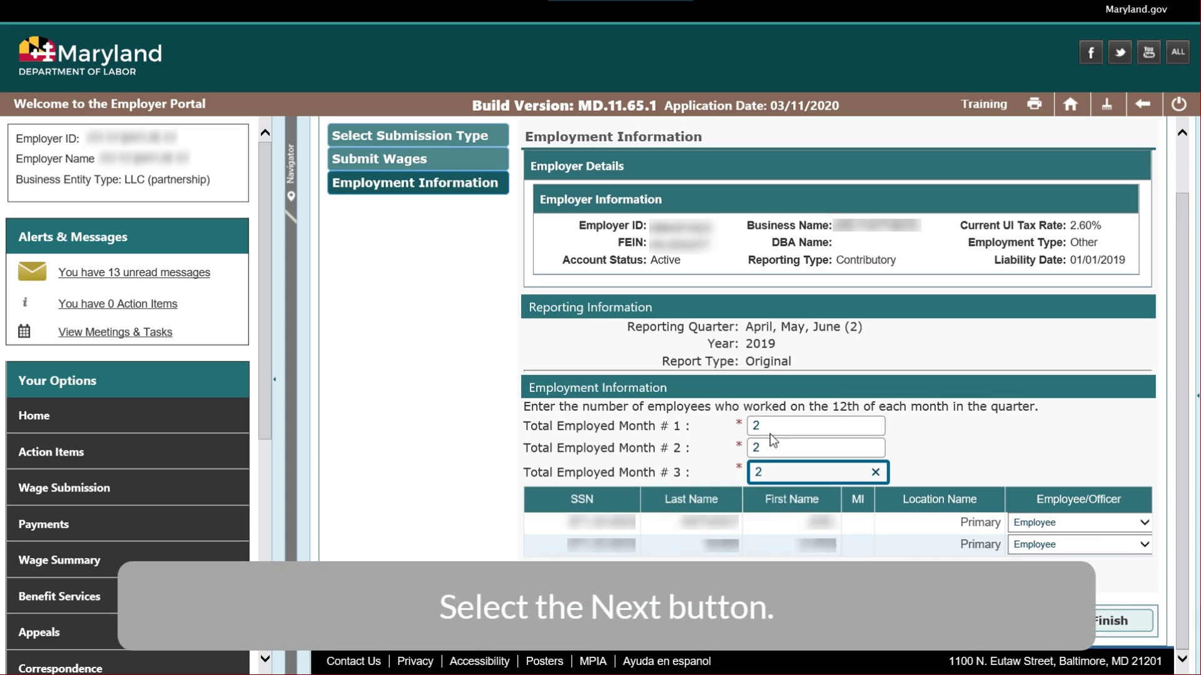
pyautogui.click(1029, 621)
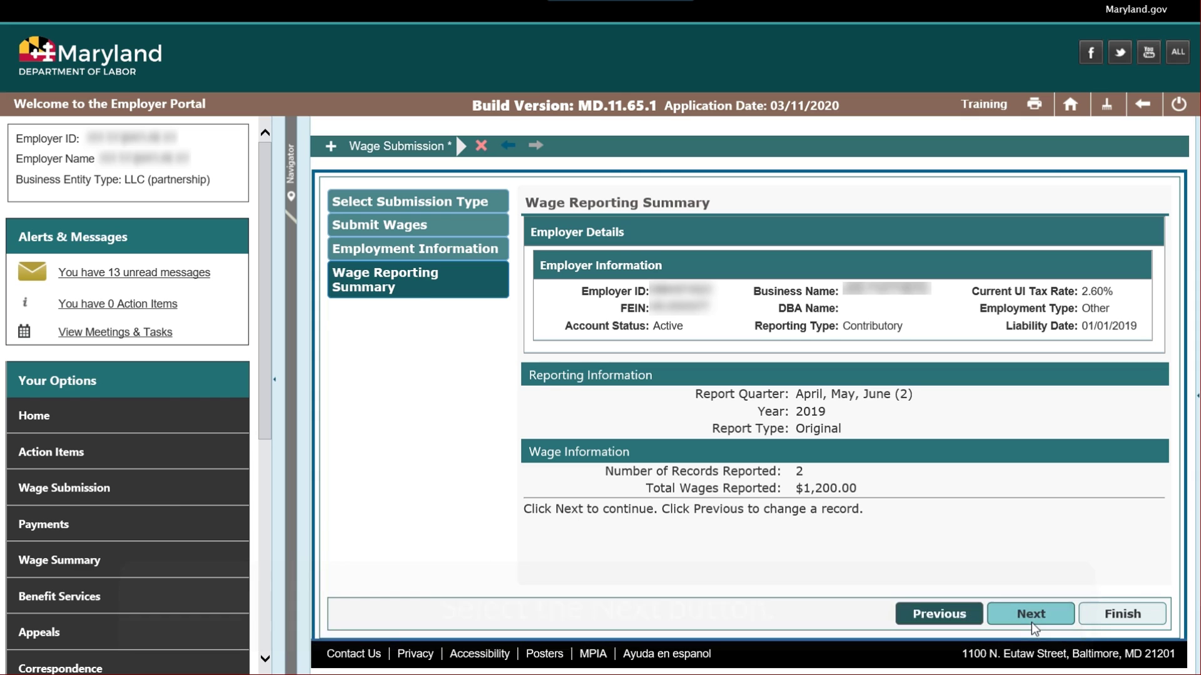
# Step: Review the $69.65 calculation summary and submit the 2019-2 wage report
pyautogui.click(1032, 615)
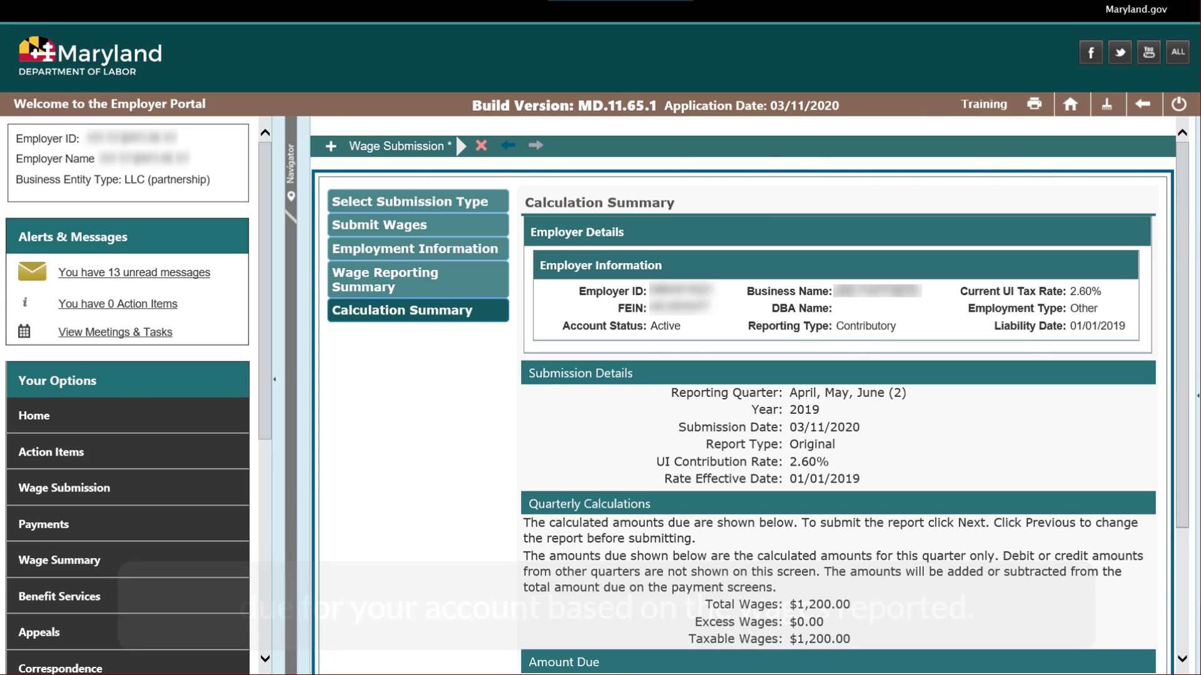
pyautogui.scroll(-3, 732, 388)
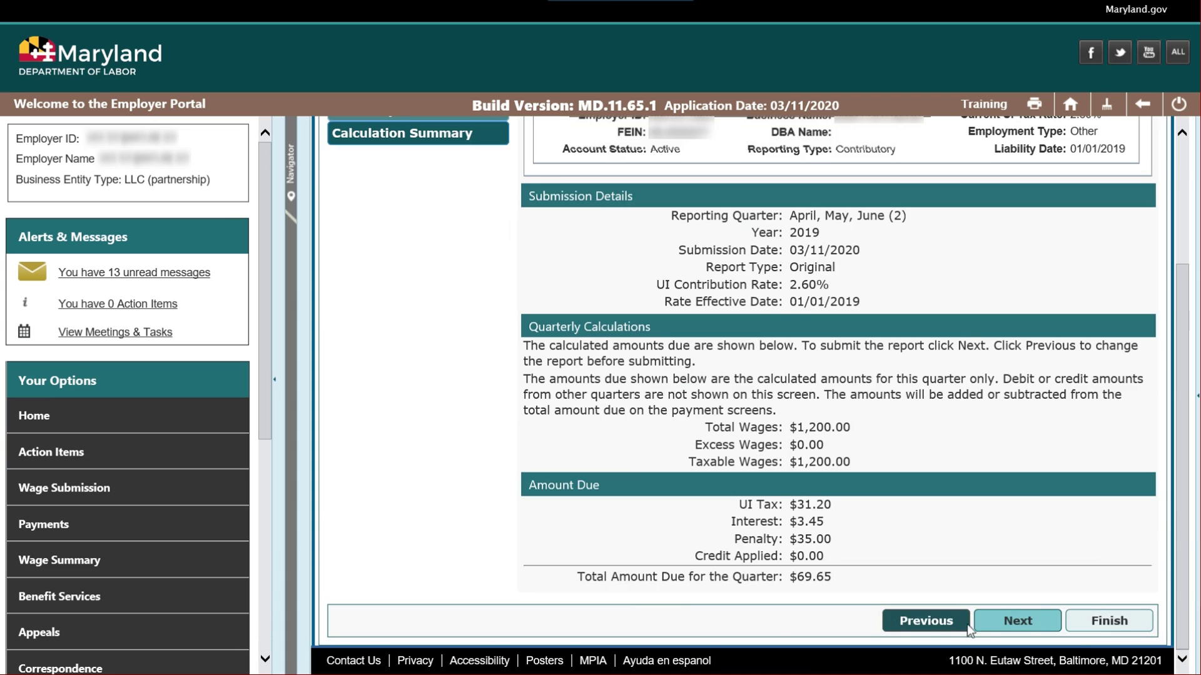
pyautogui.click(1027, 625)
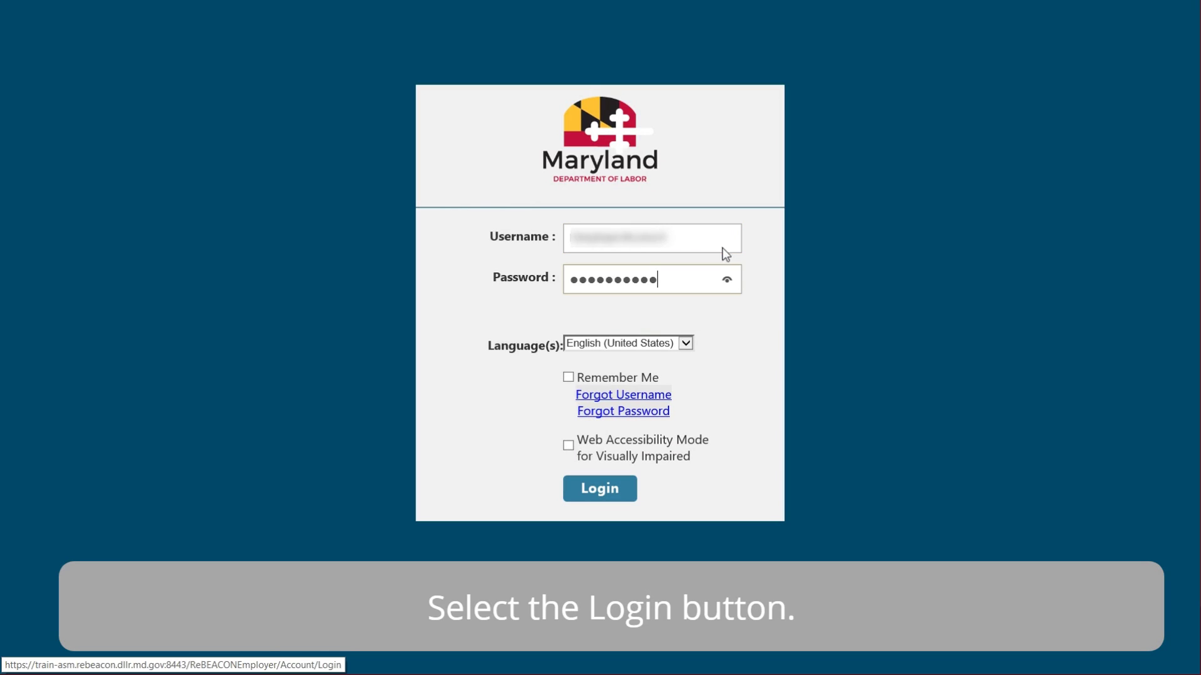
# Step: Log in again and begin a Manual Entry wage report for quarter 2019-3
pyautogui.click(633, 488)
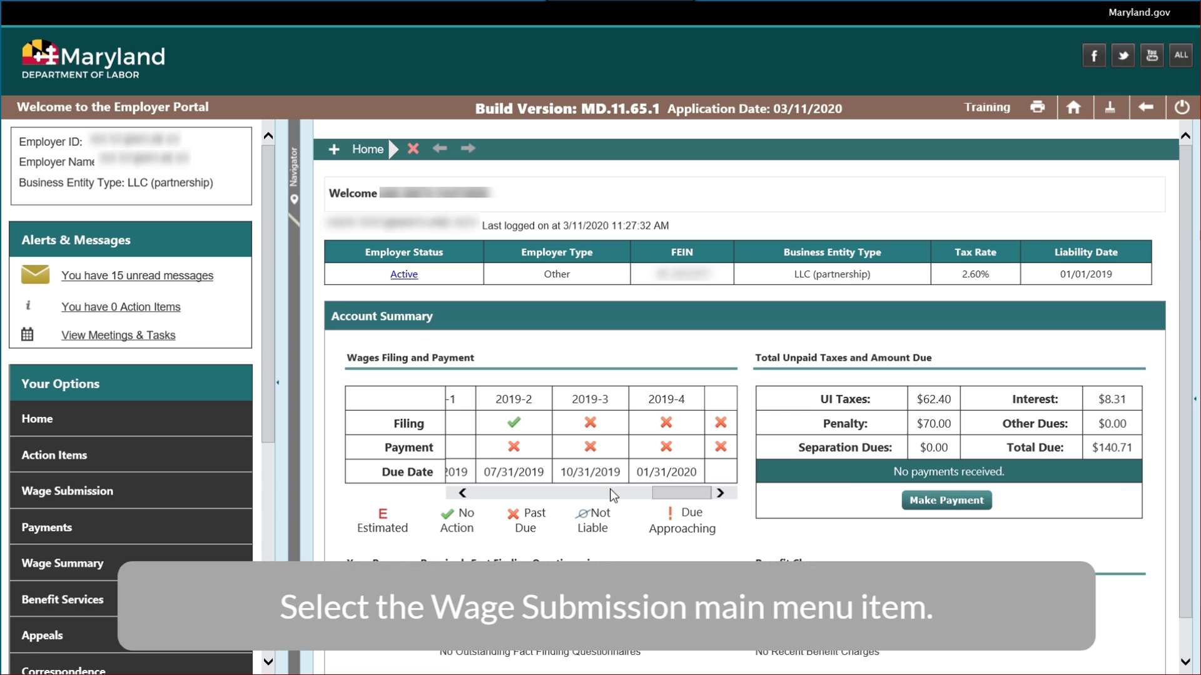
pyautogui.click(131, 492)
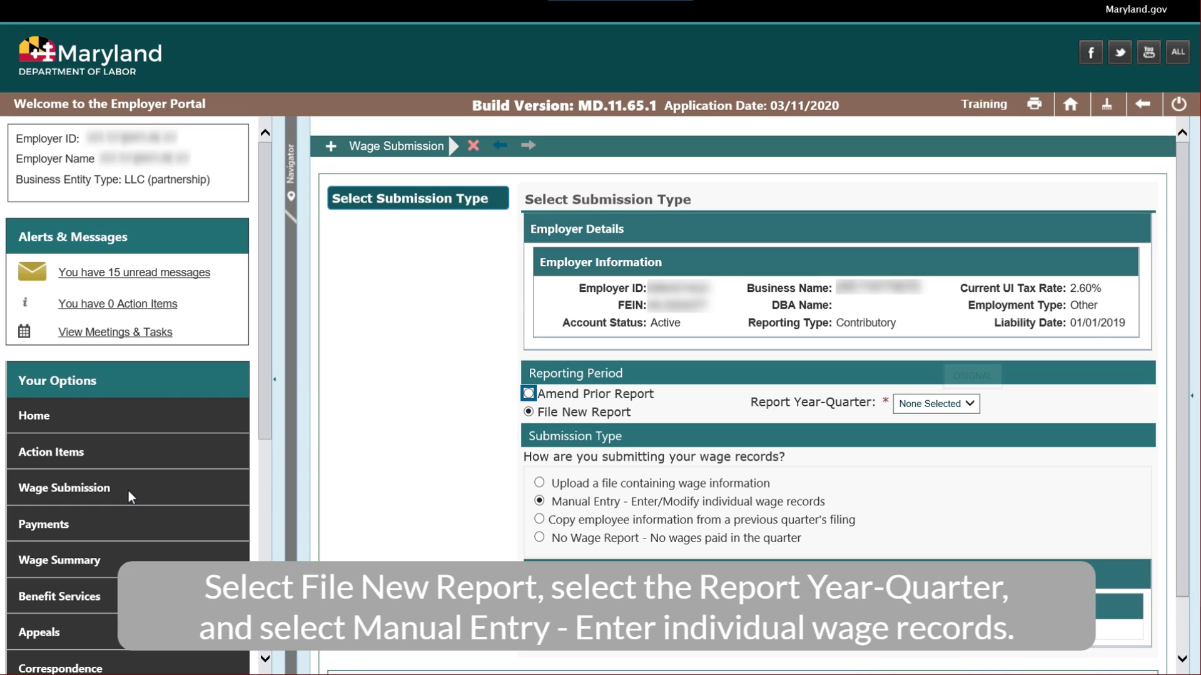
pyautogui.click(977, 412)
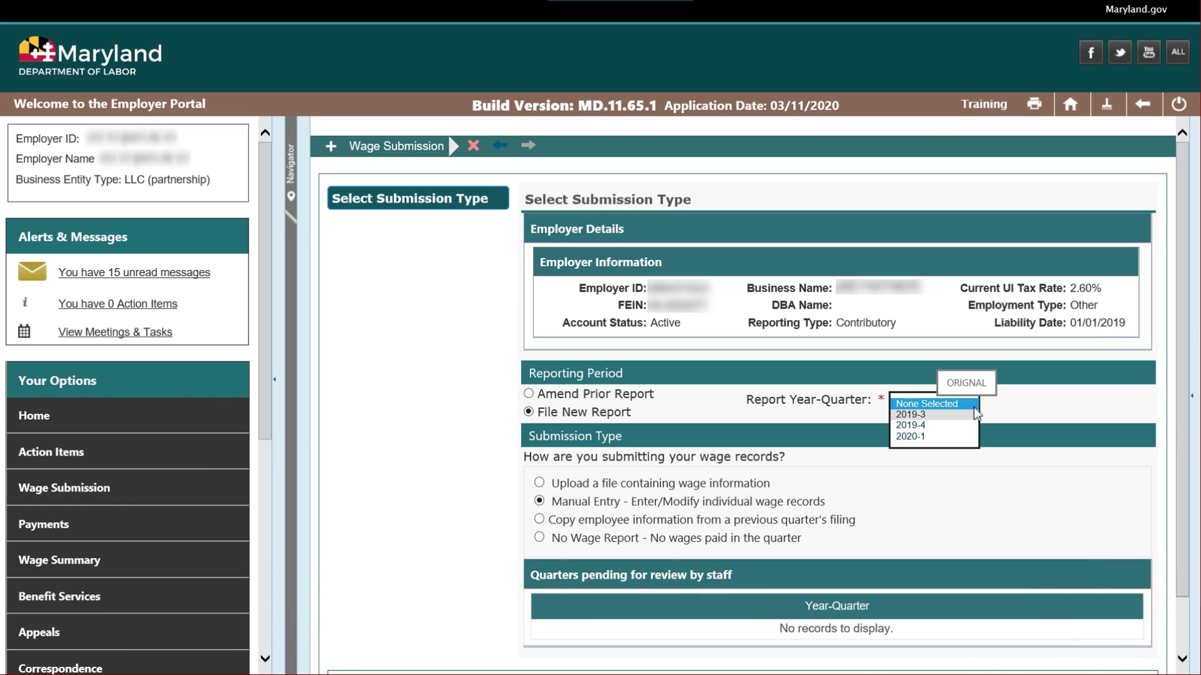
pyautogui.click(968, 411)
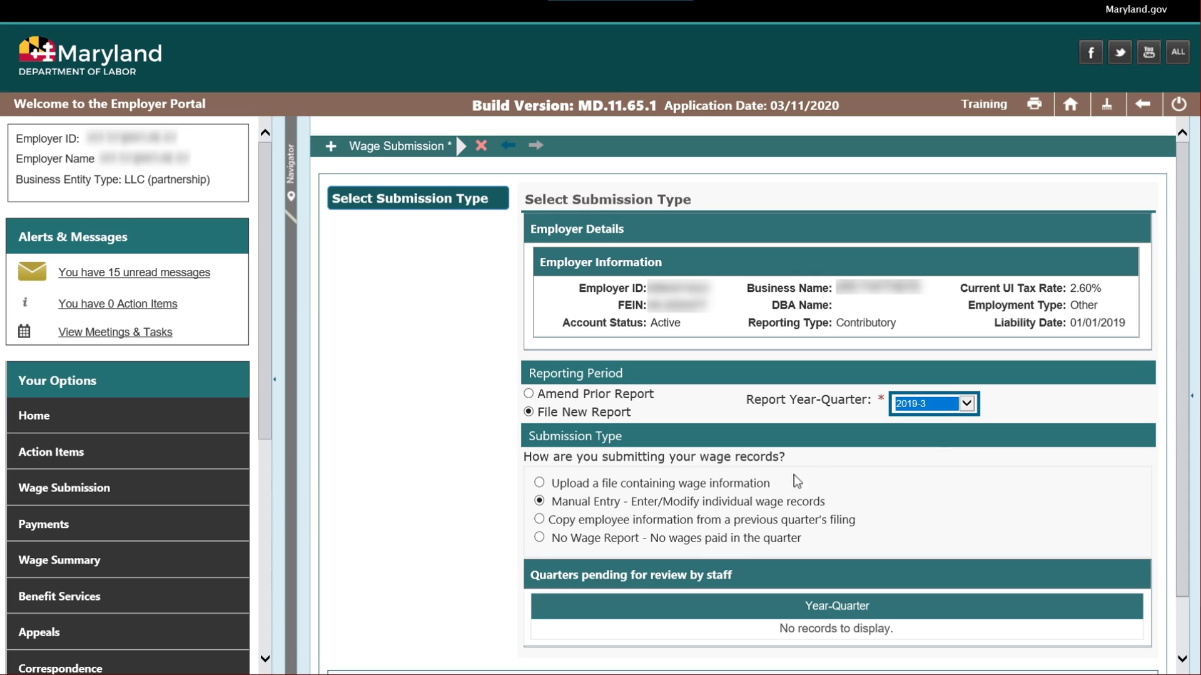
pyautogui.scroll(-1, 755, 481)
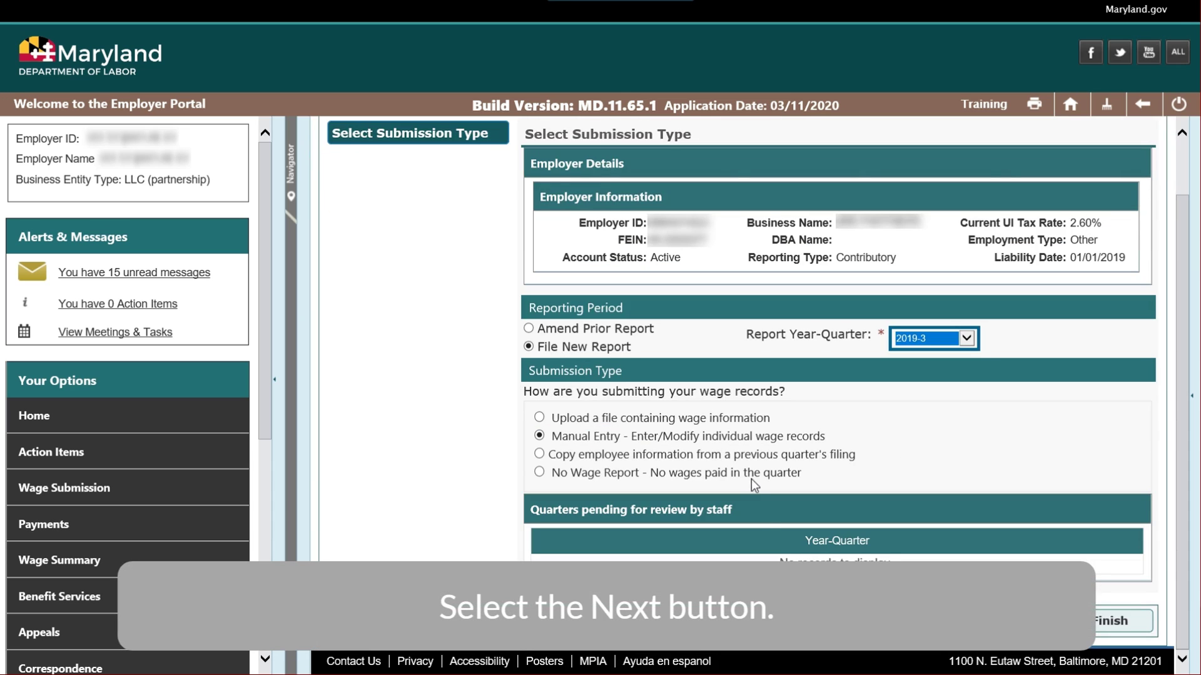
pyautogui.click(995, 621)
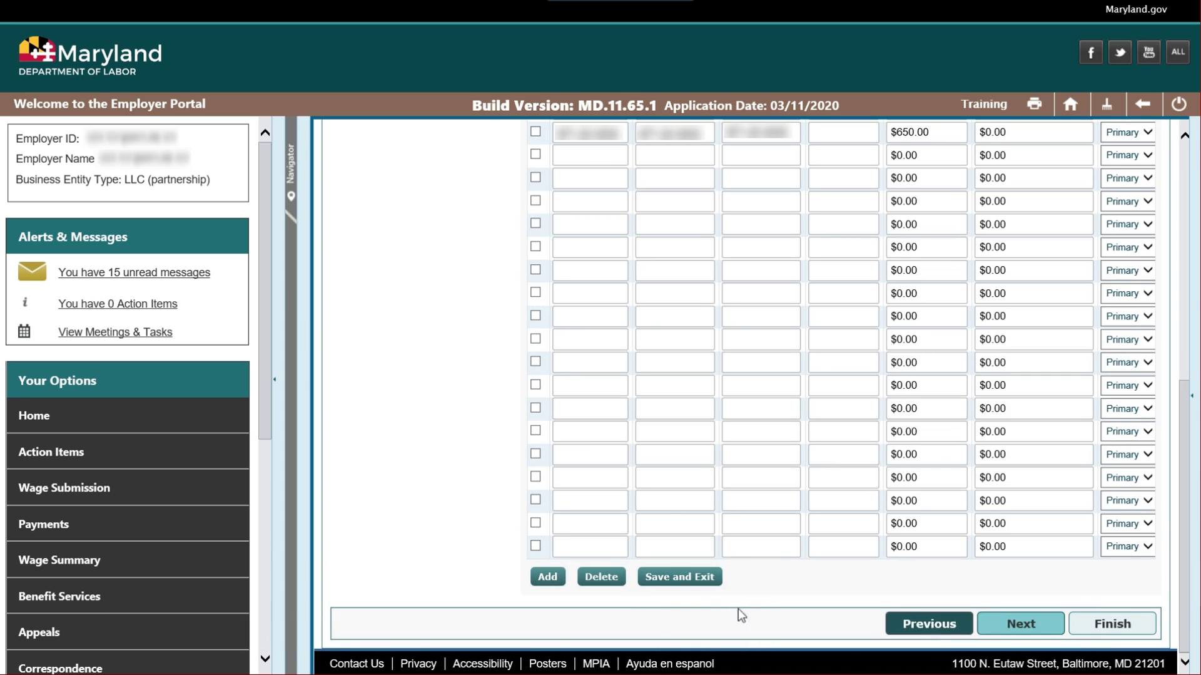
# Step: Confirm the 2019-3 wages and 2 employees per month, reaching the $1,300.00 summary
pyautogui.click(1013, 621)
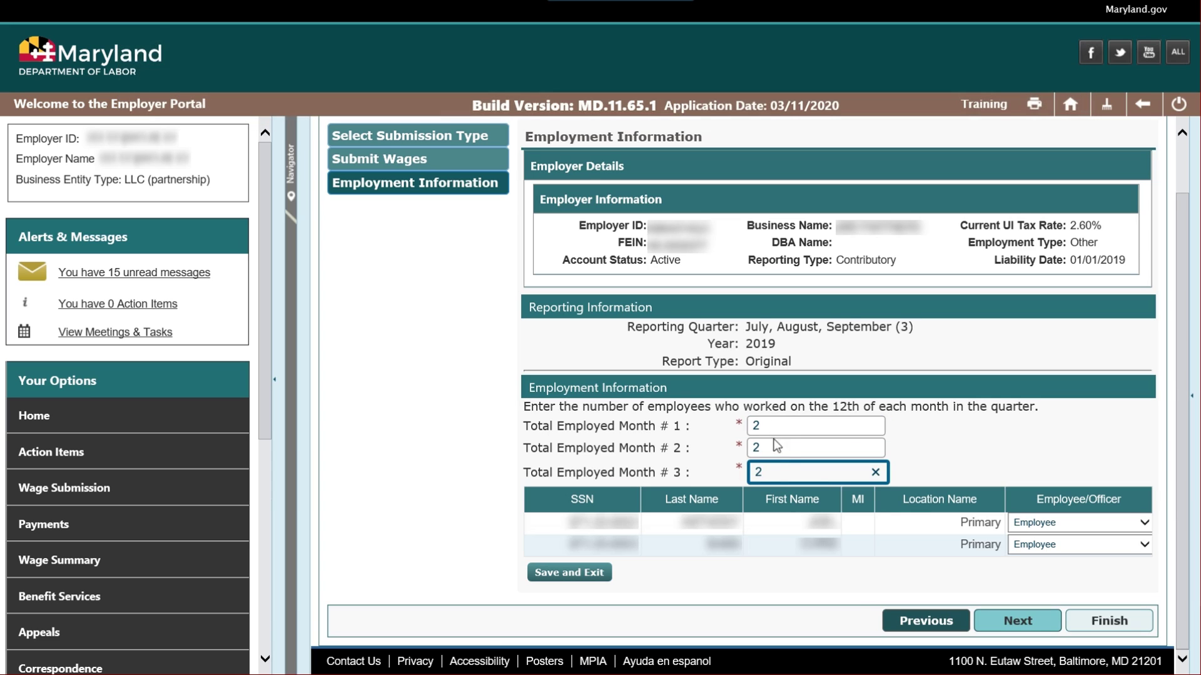
pyautogui.click(989, 618)
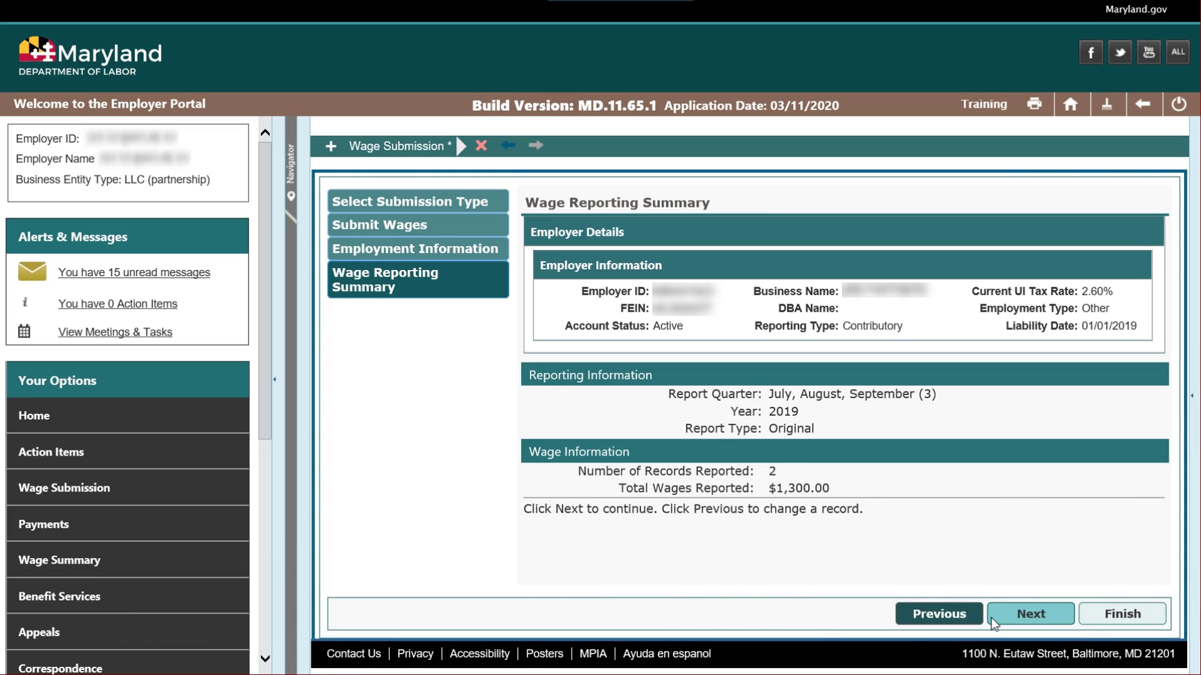
# Step: Review the $71.00 amount due and submit the 2019-3 wage report
pyautogui.click(995, 623)
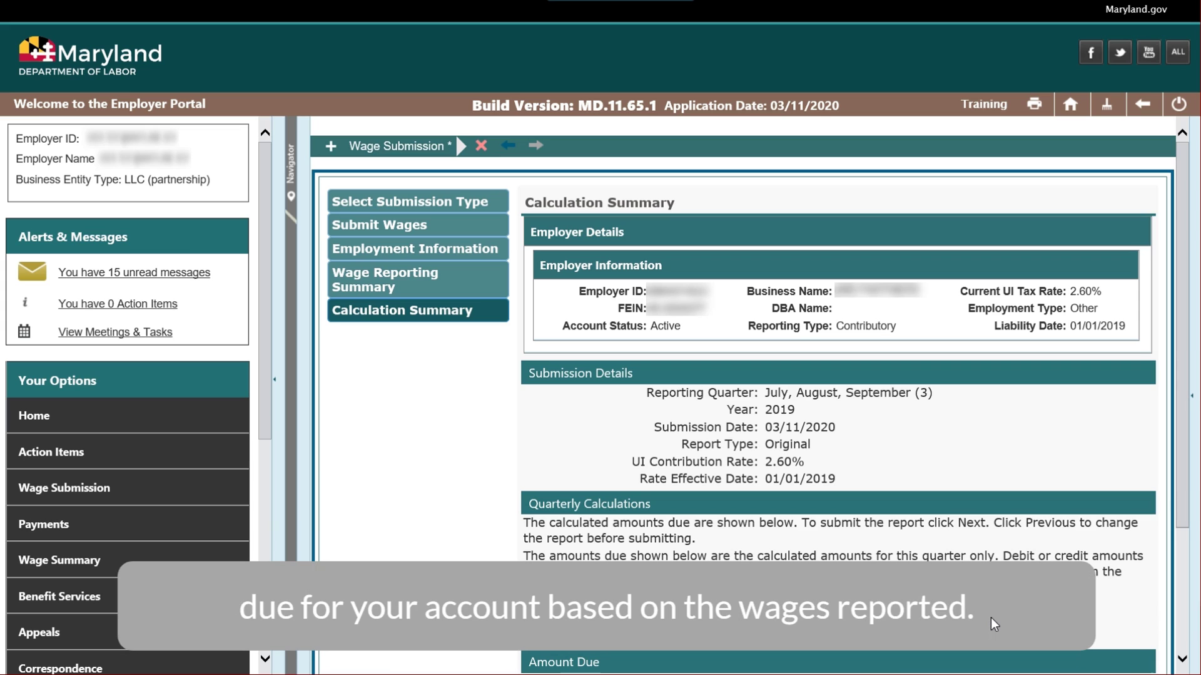
pyautogui.click(1184, 641)
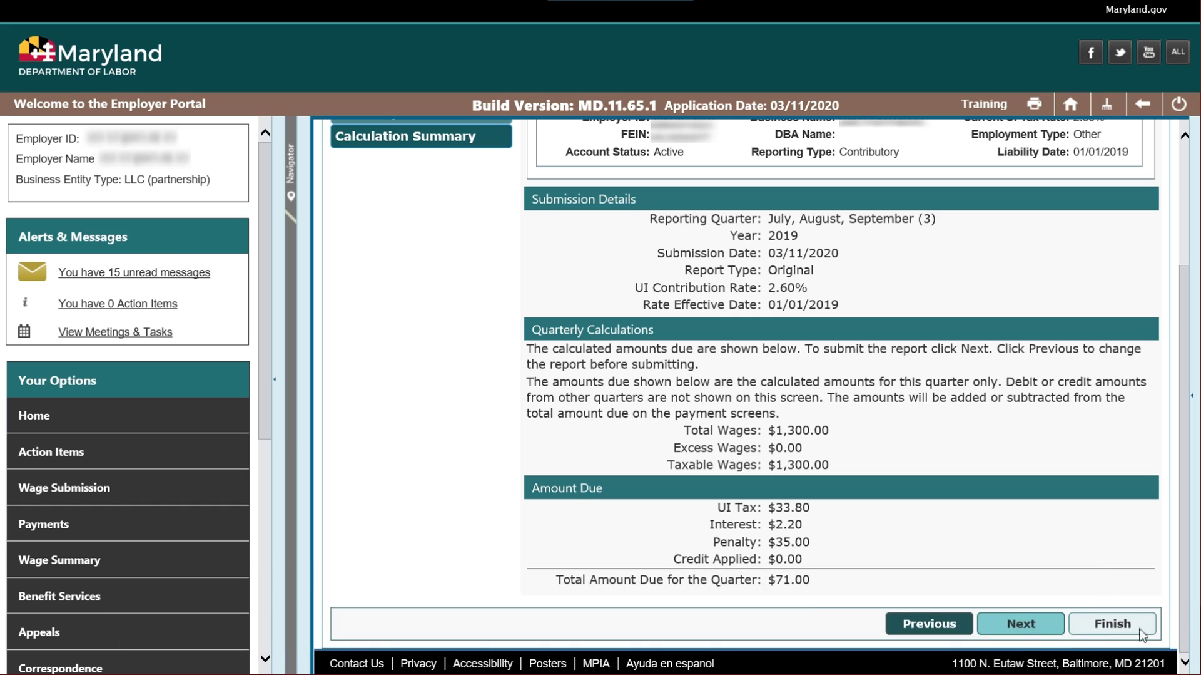
pyautogui.click(1030, 625)
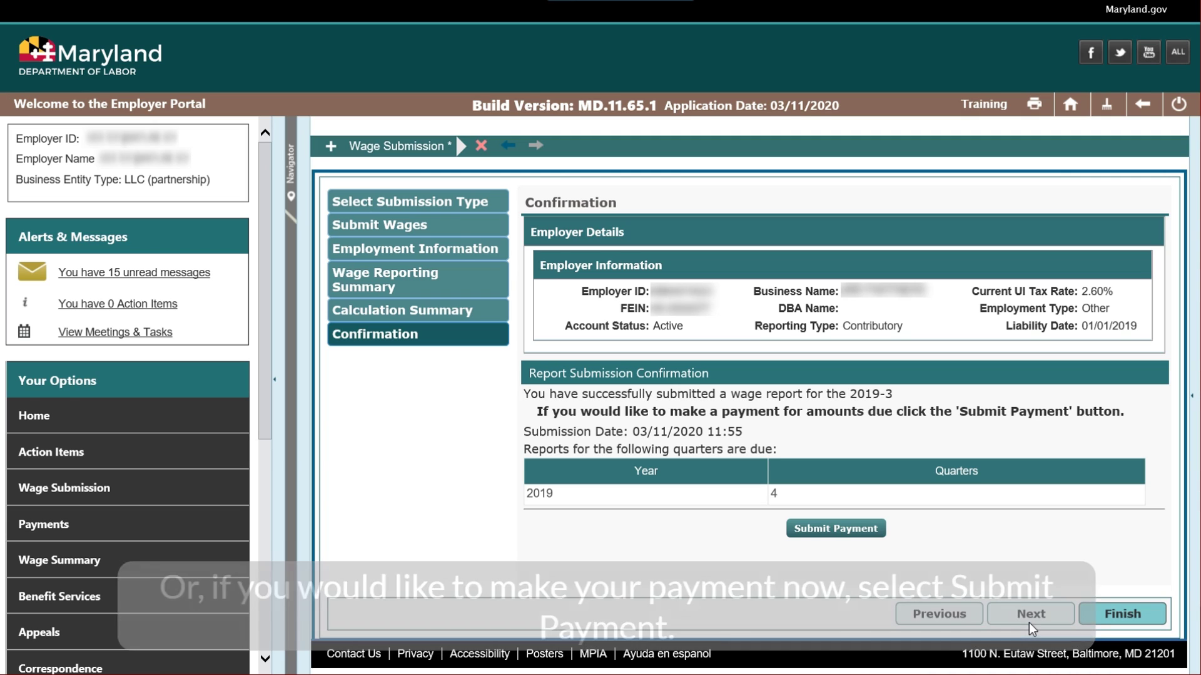
# Step: Finish the 2019-3 confirmation and return to the Home page
pyautogui.click(1125, 614)
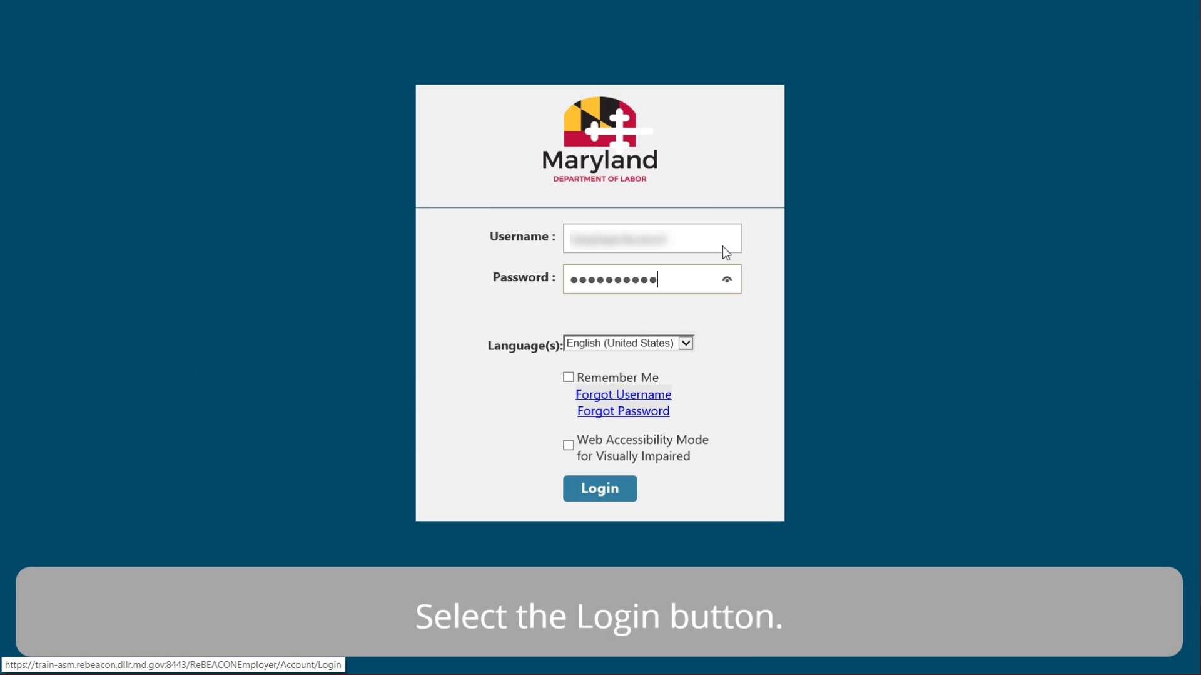
# Step: Log in and begin a 2019-4 wage report filed by uploading a wage file
pyautogui.click(613, 491)
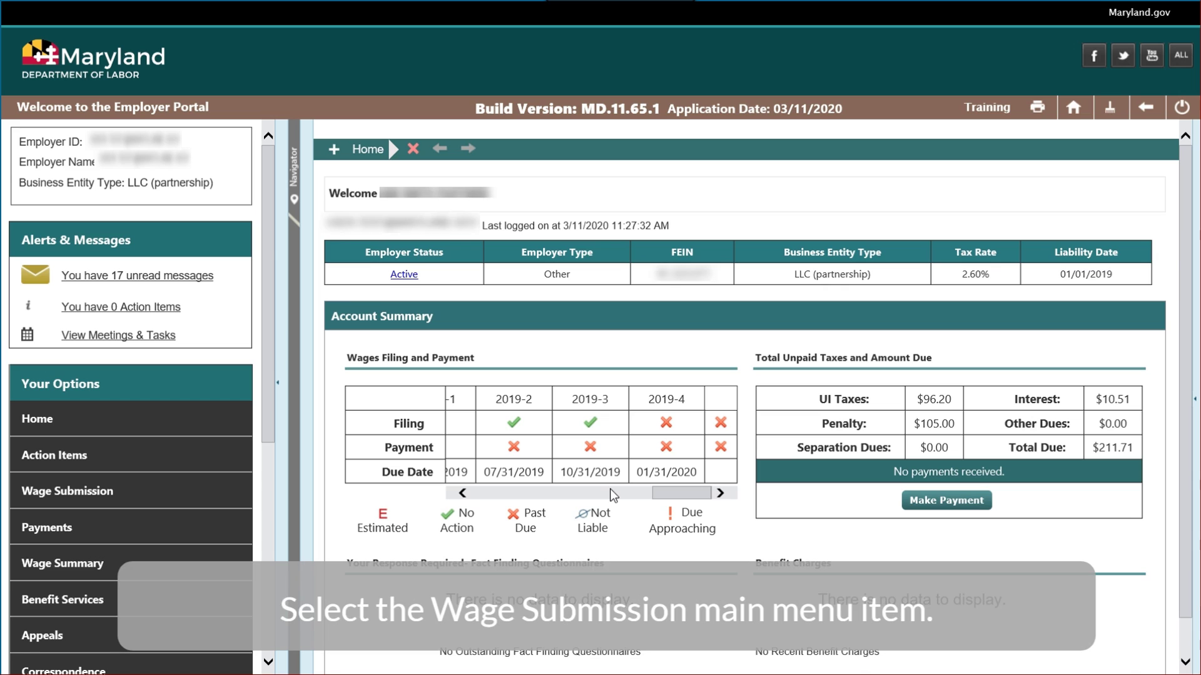
pyautogui.click(113, 496)
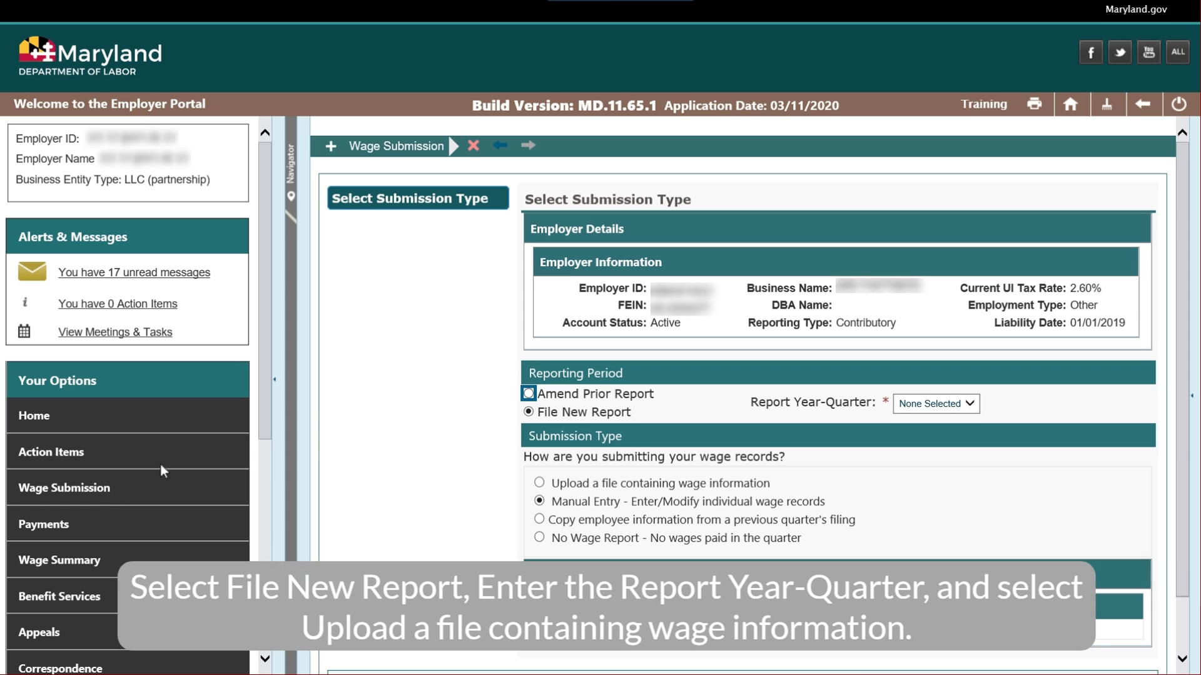
pyautogui.click(964, 403)
pyautogui.click(963, 419)
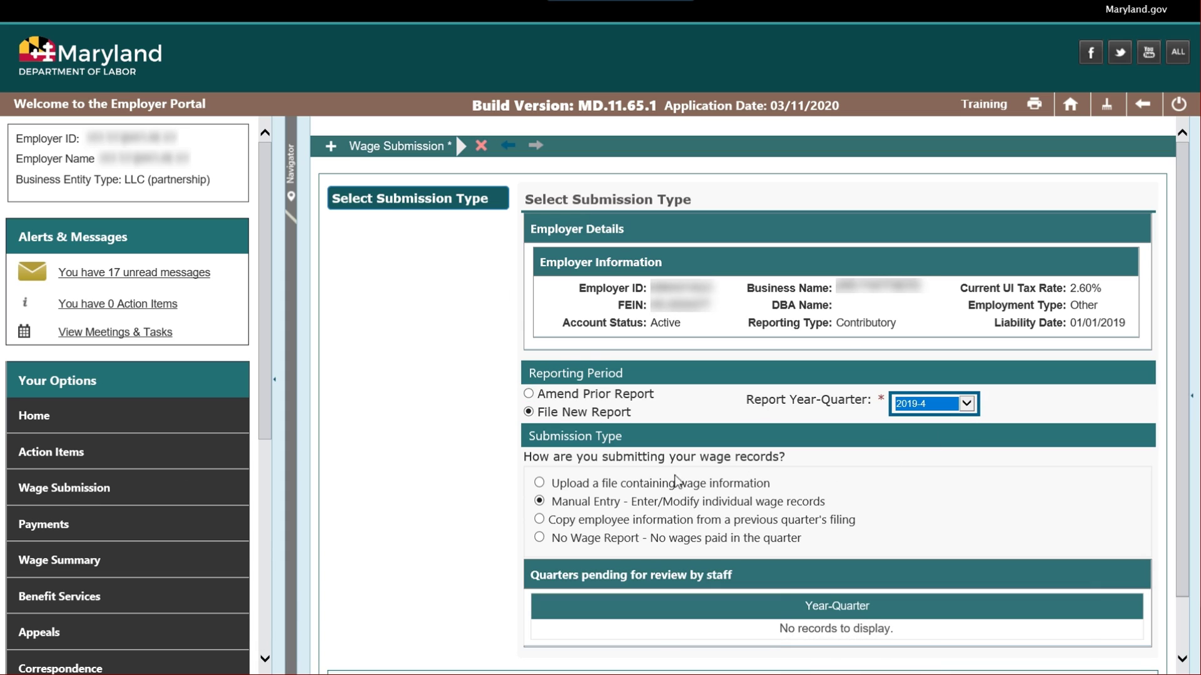
pyautogui.click(540, 482)
pyautogui.scroll(-1, 541, 483)
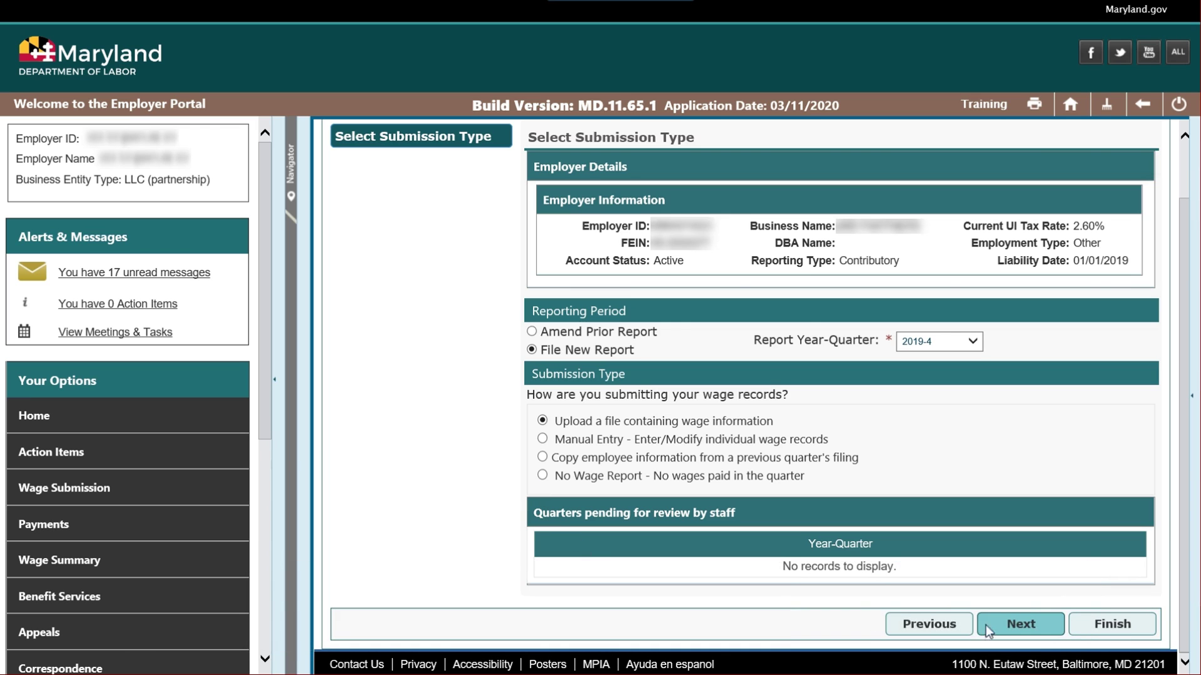
pyautogui.click(1039, 626)
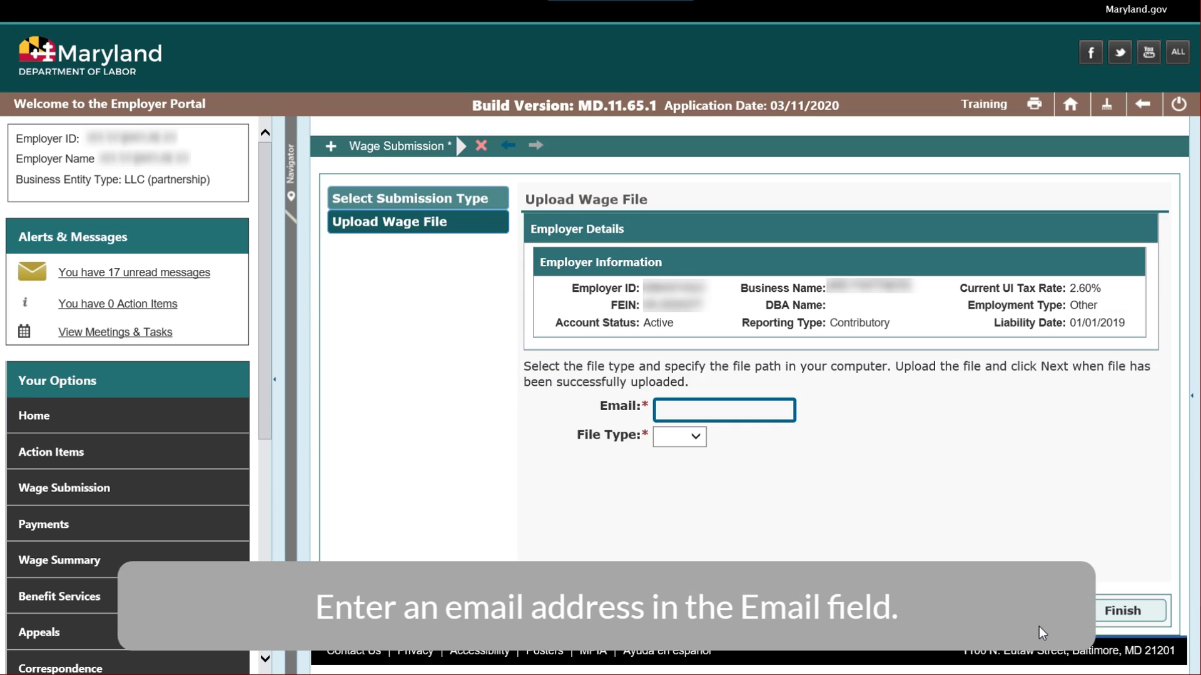
# Step: Paste the contact's e-mail address and set the file type to CSV
pyautogui.hotkey('ctrl', 'v')
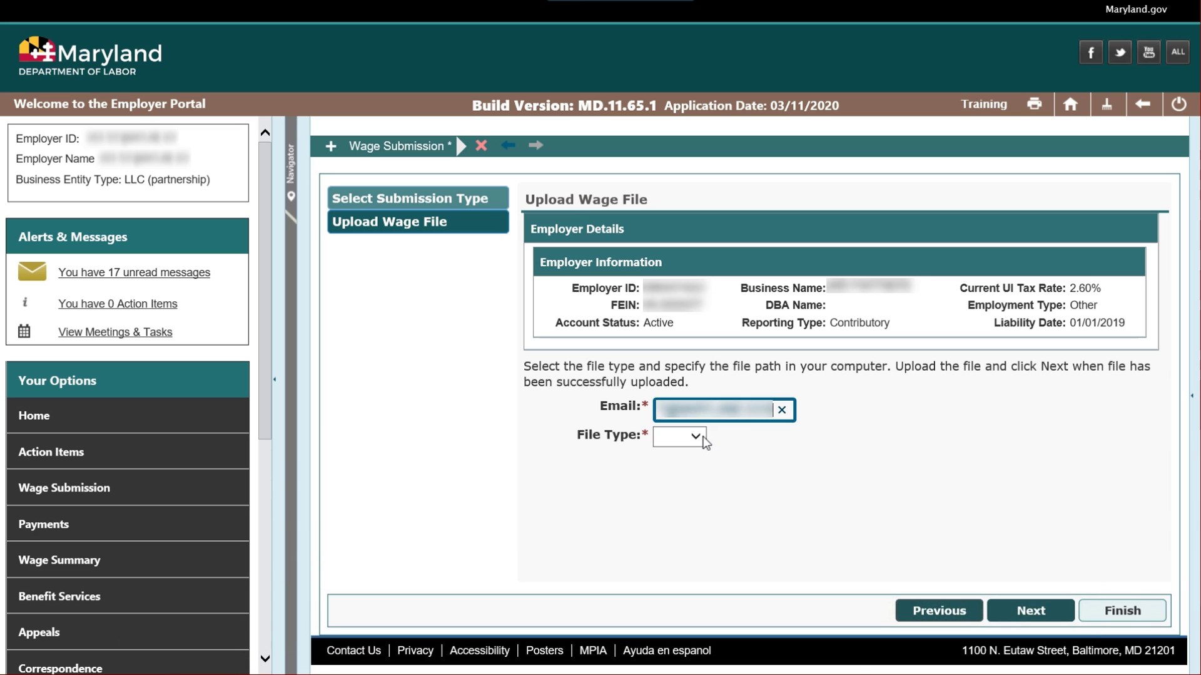
pyautogui.click(696, 437)
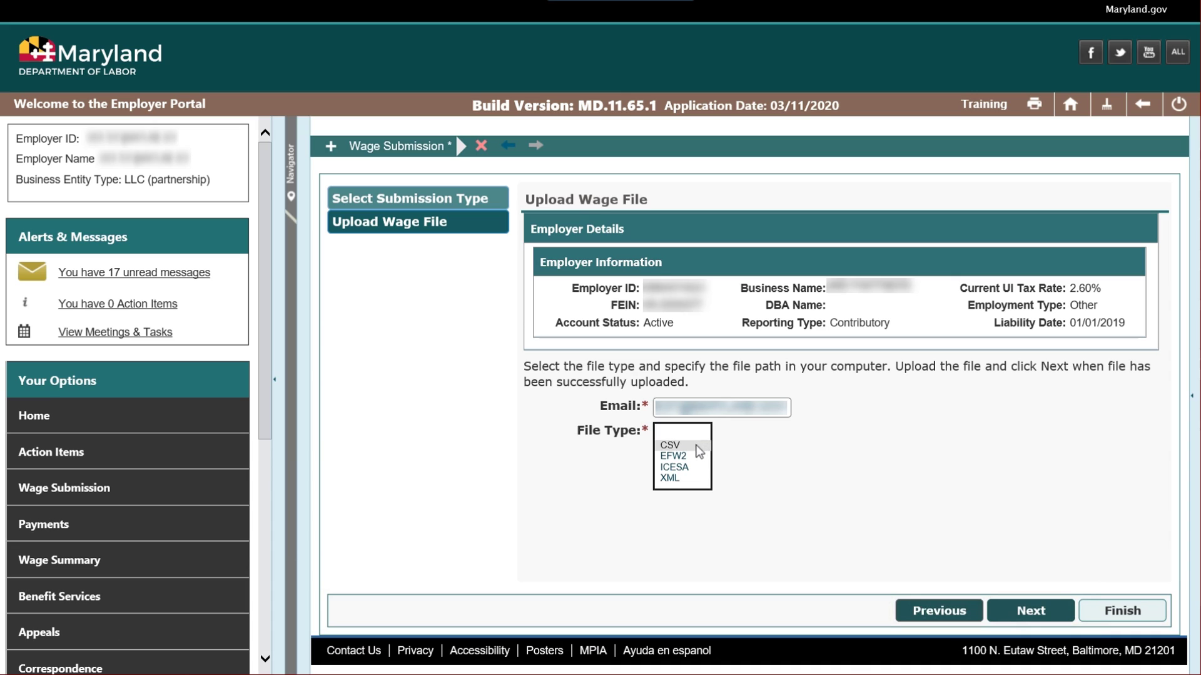
pyautogui.click(696, 445)
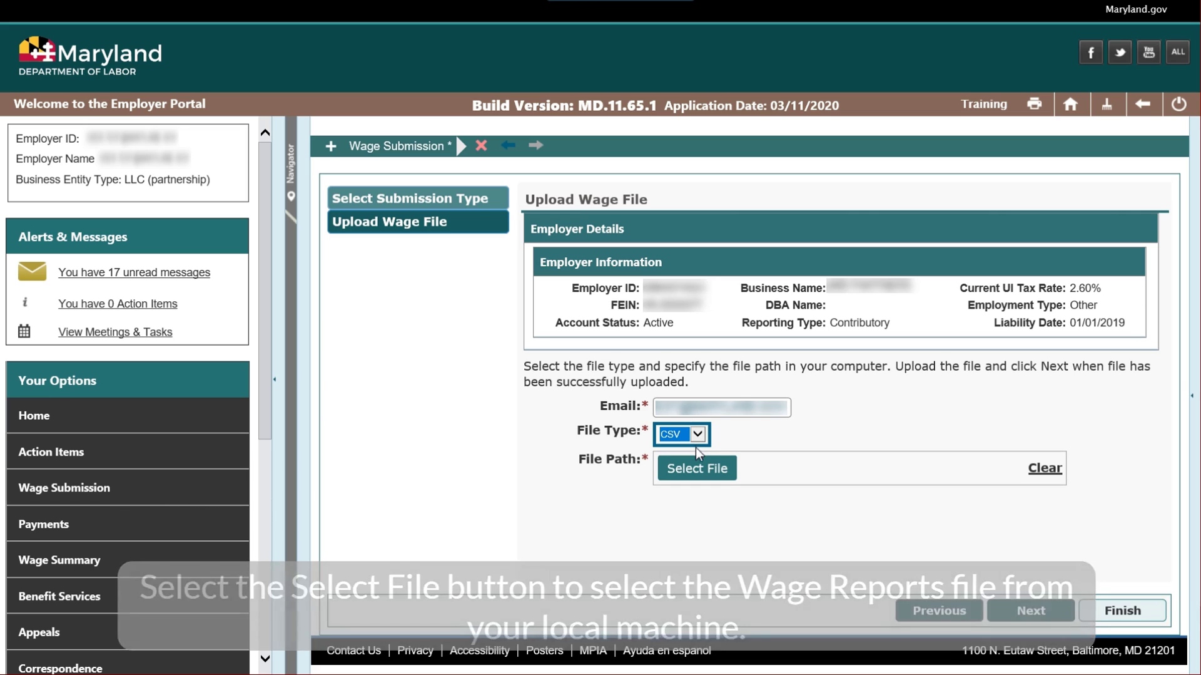
# Step: Attach the employer wage CSV file from the Desktop
pyautogui.click(697, 466)
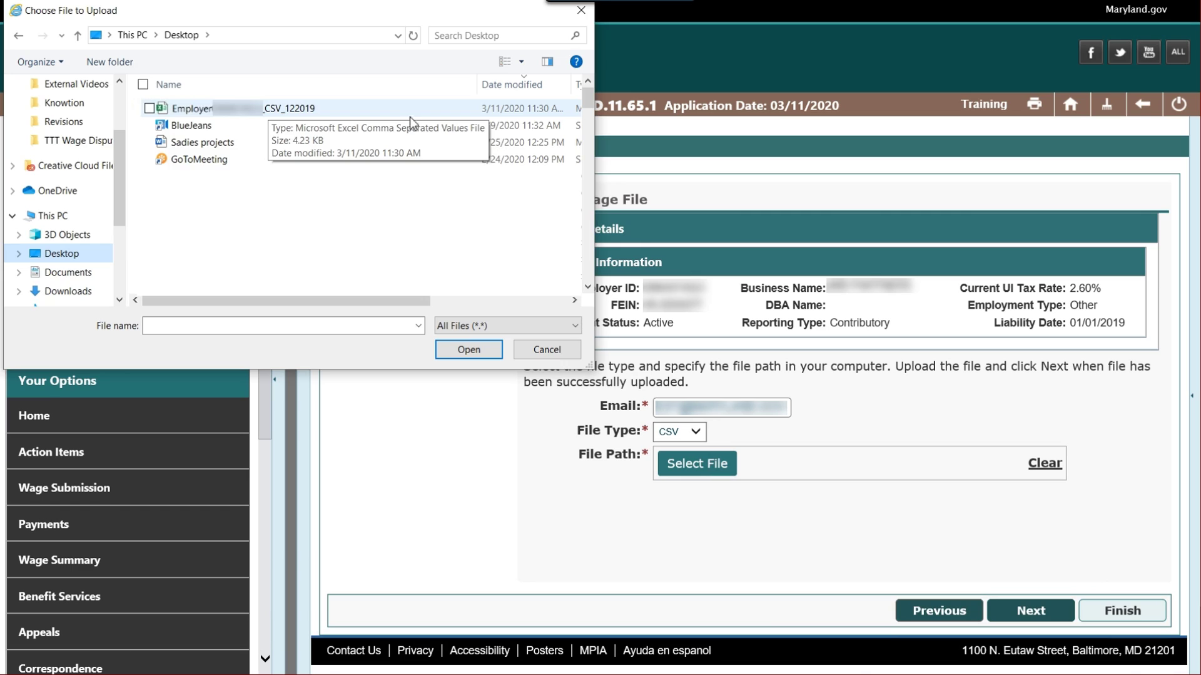
pyautogui.click(271, 110)
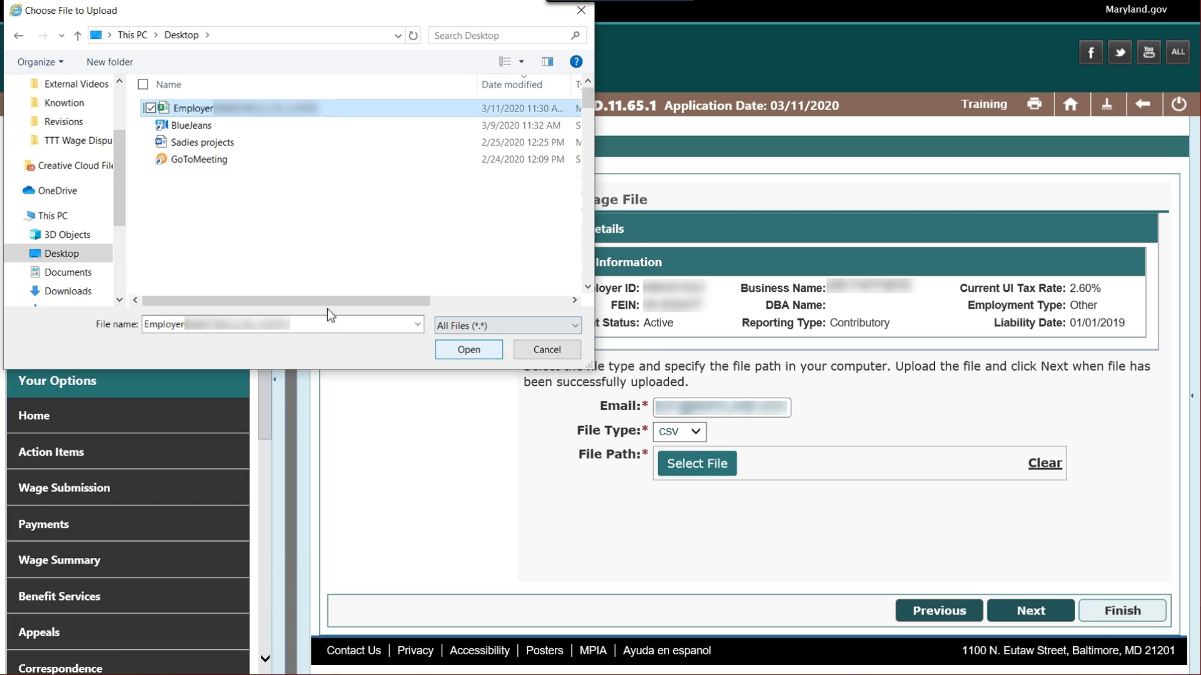
pyautogui.click(467, 350)
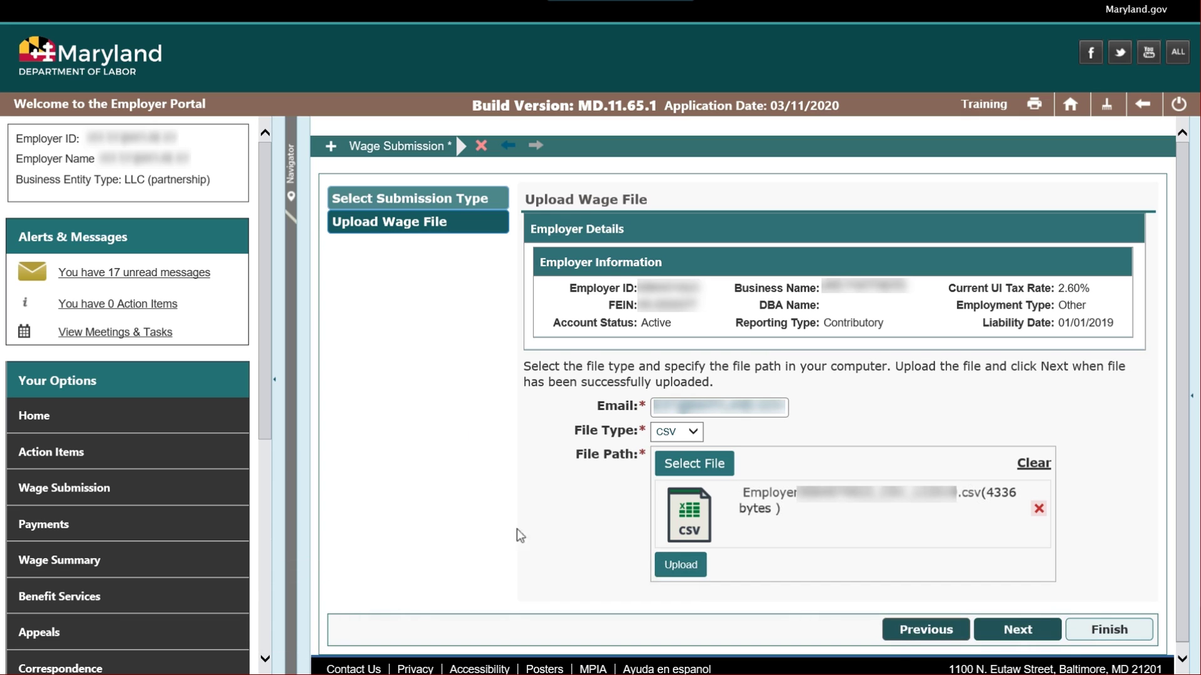
# Step: Upload the attached wage CSV for the 2019-4 report and continue to the upload confirmation
pyautogui.click(680, 566)
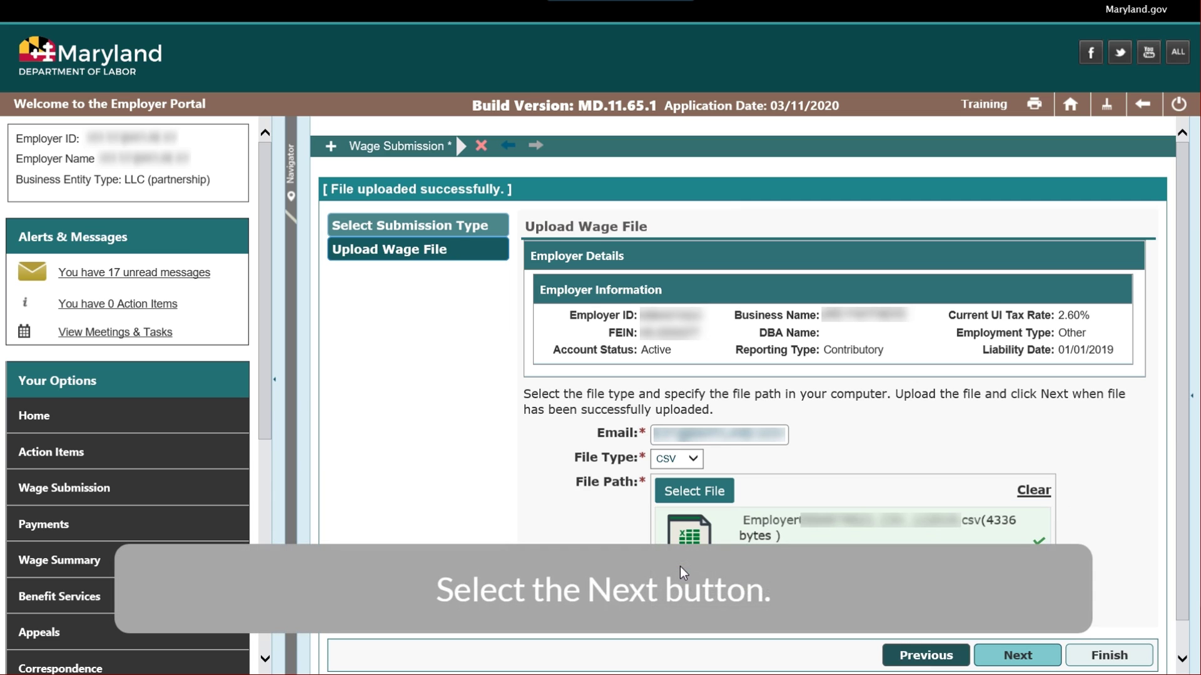
pyautogui.click(1020, 656)
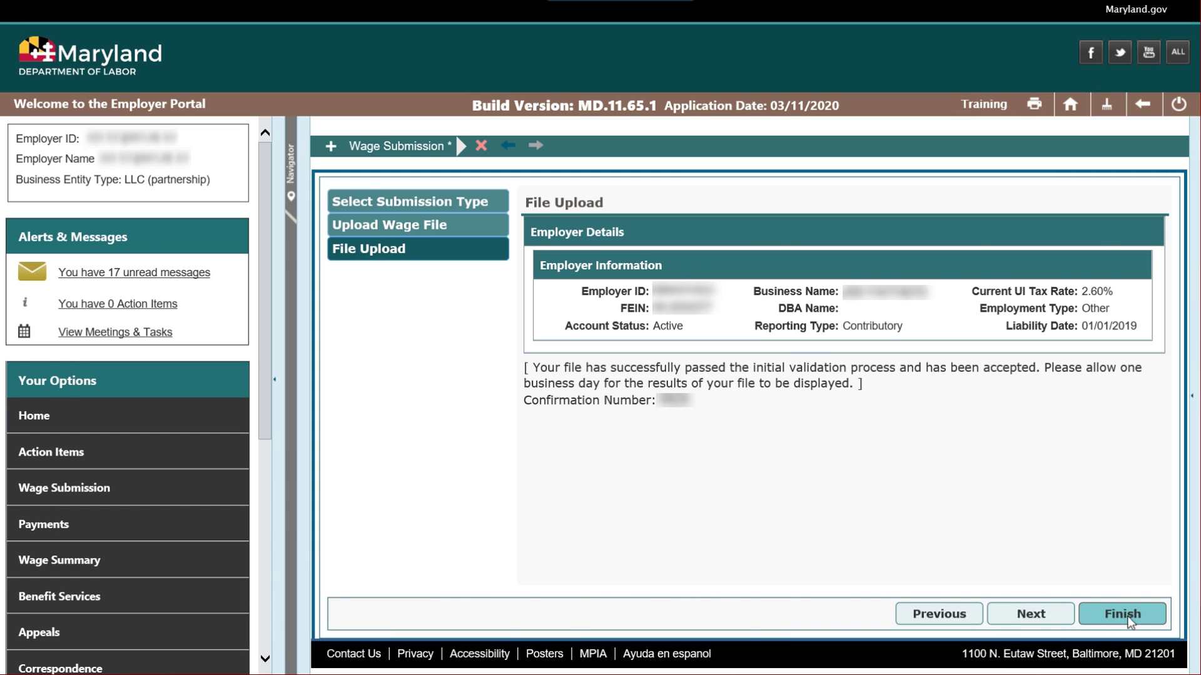
# Step: Finish the 2019-4 wage file submission and return to the portal home
pyautogui.click(1127, 614)
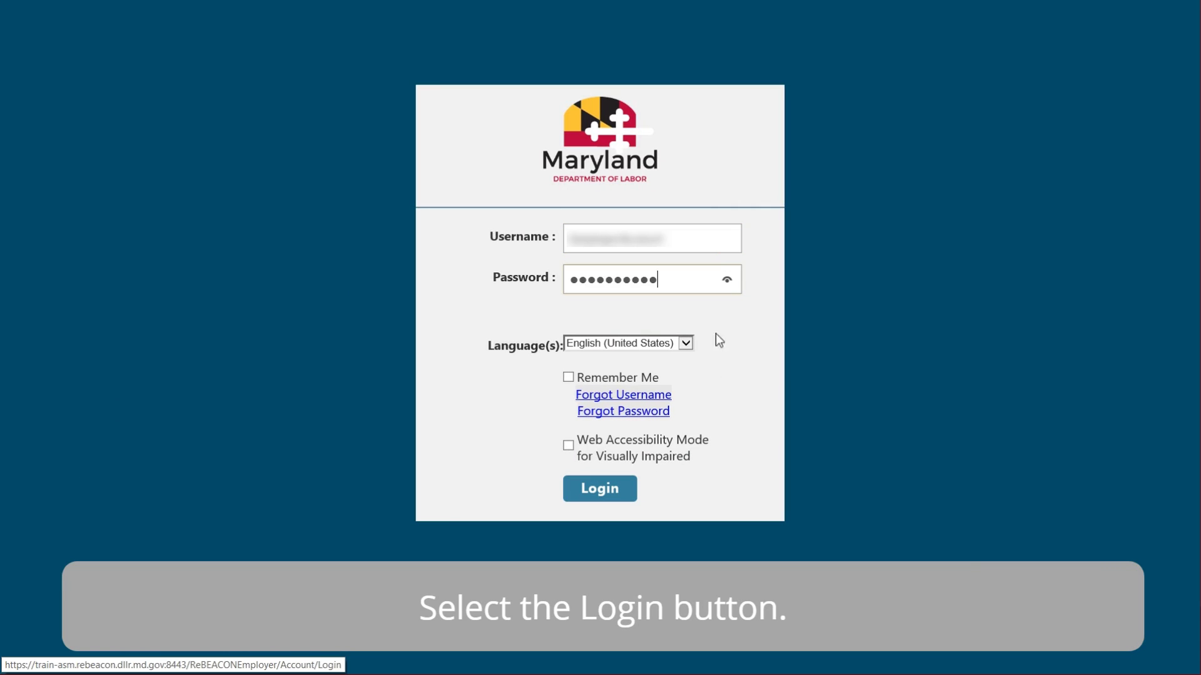
# Step: Sign in and start a 2020-1 wage submission marked 'No Wage Report - No wages paid in the quarter'
pyautogui.click(612, 489)
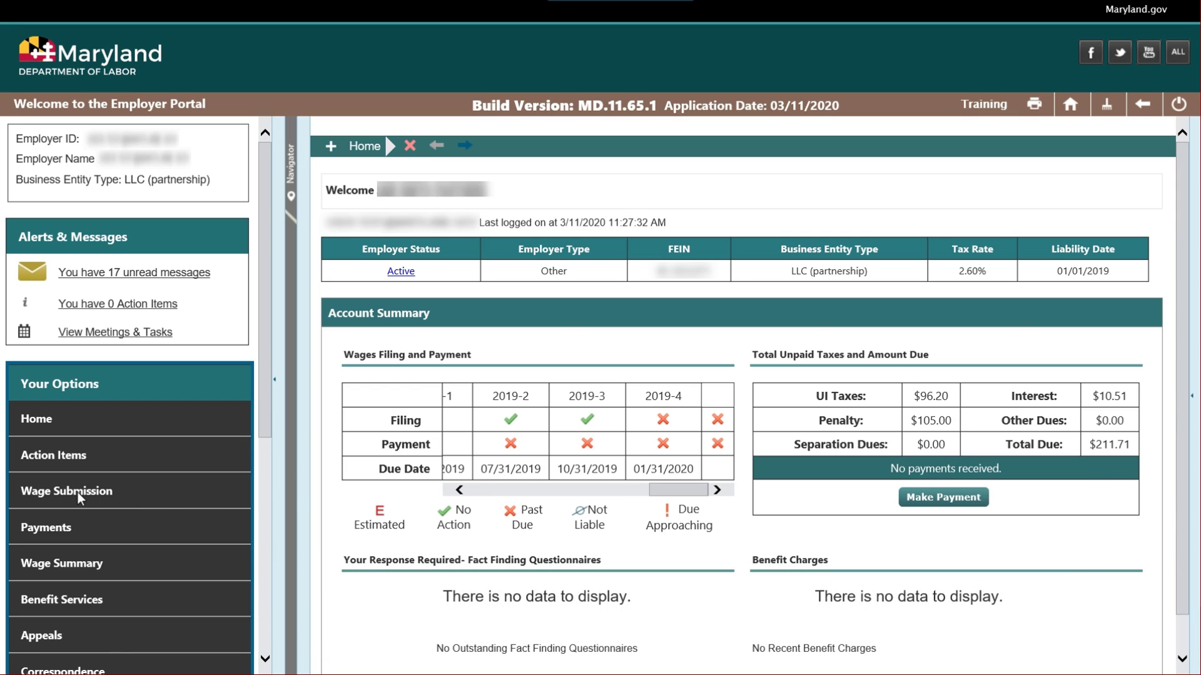
pyautogui.click(77, 491)
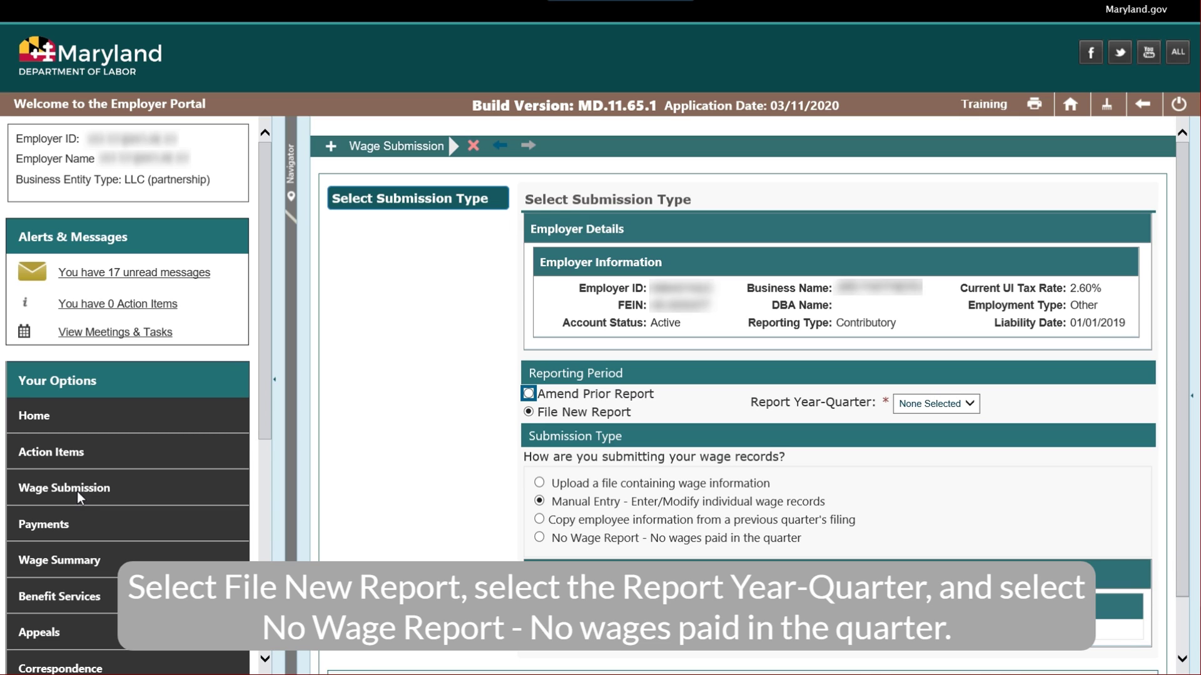
pyautogui.click(976, 408)
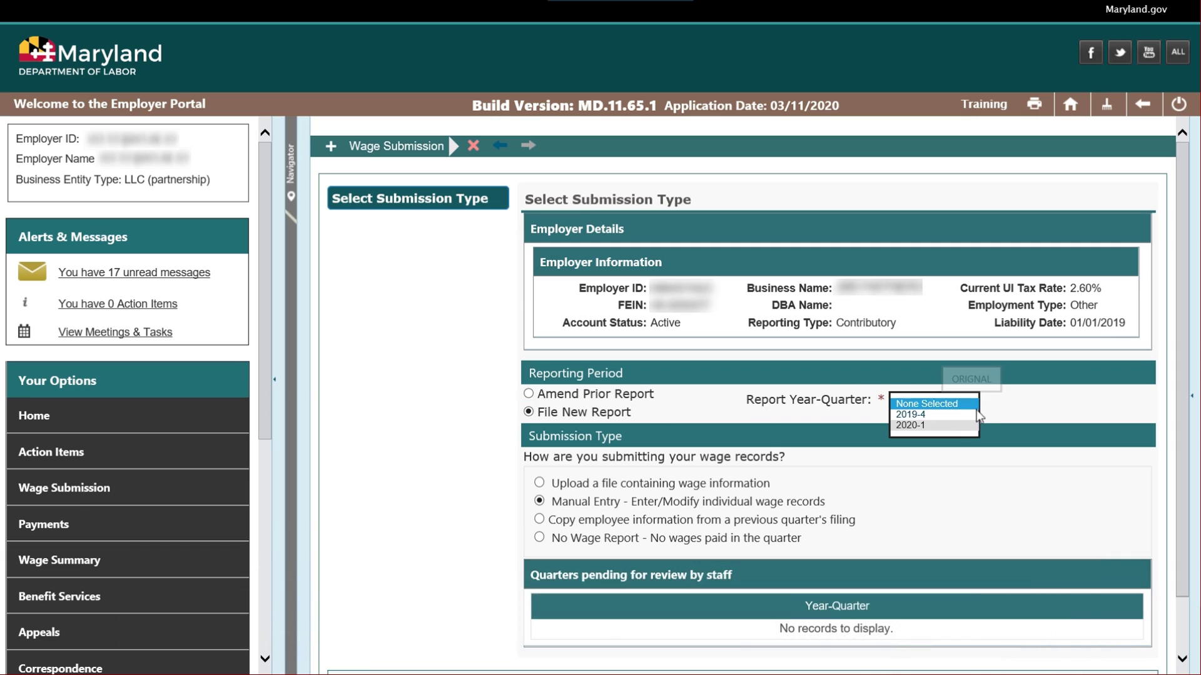
pyautogui.click(943, 425)
pyautogui.click(539, 537)
pyautogui.scroll(-1, 544, 541)
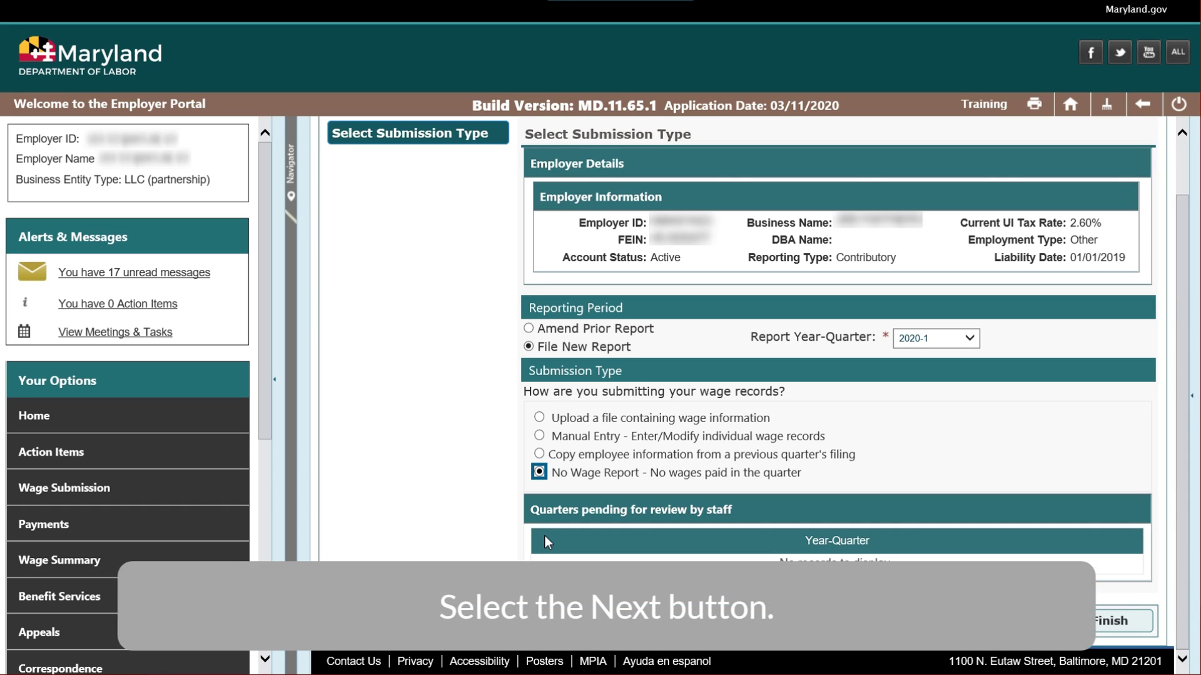
pyautogui.click(1003, 620)
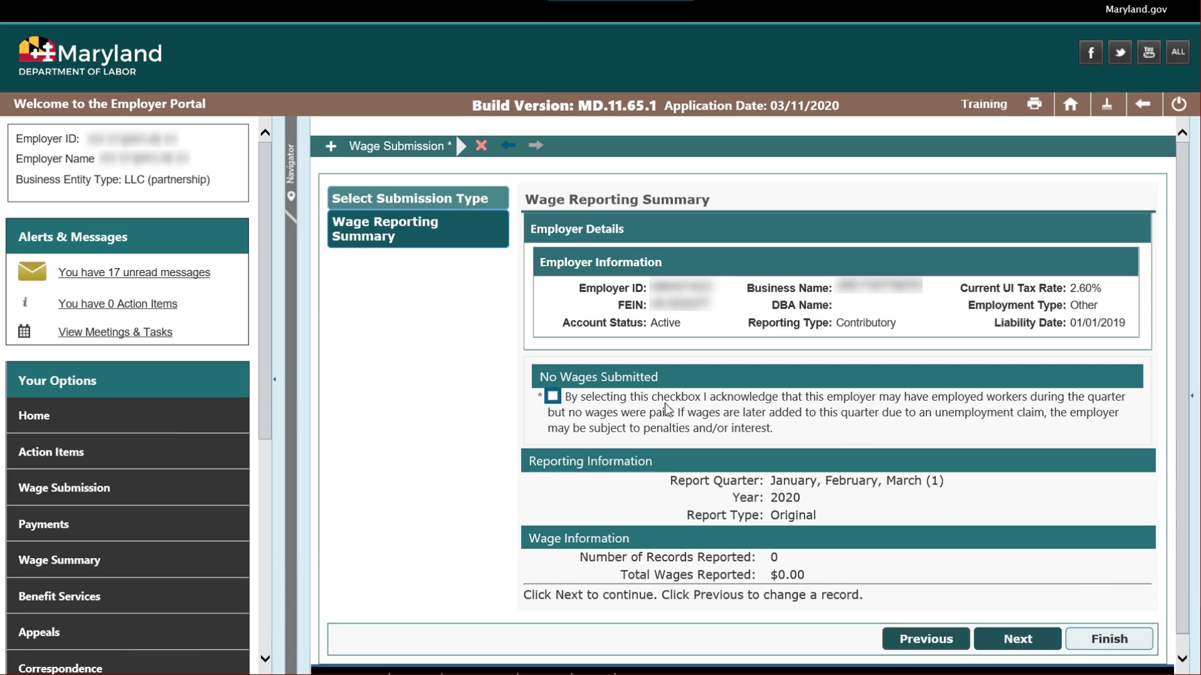
# Step: Tick No Wages Submitted for 2020-1, review the $0.00 Calculation Summary, and submit
pyautogui.click(555, 398)
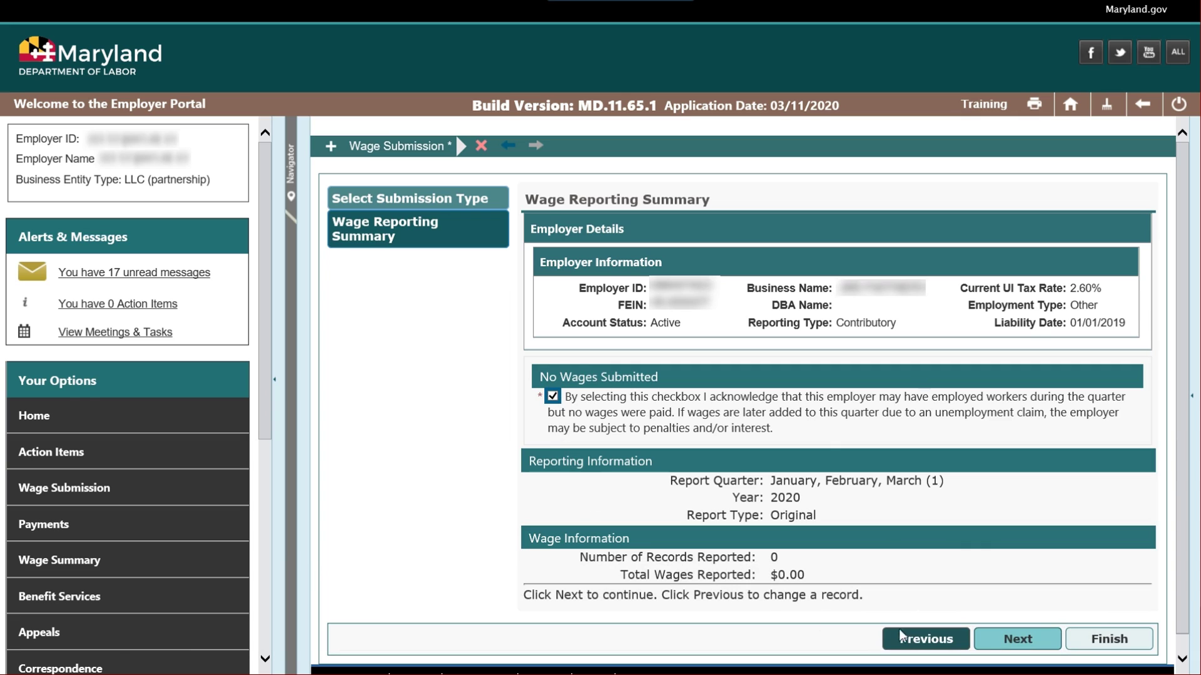
pyautogui.click(1019, 638)
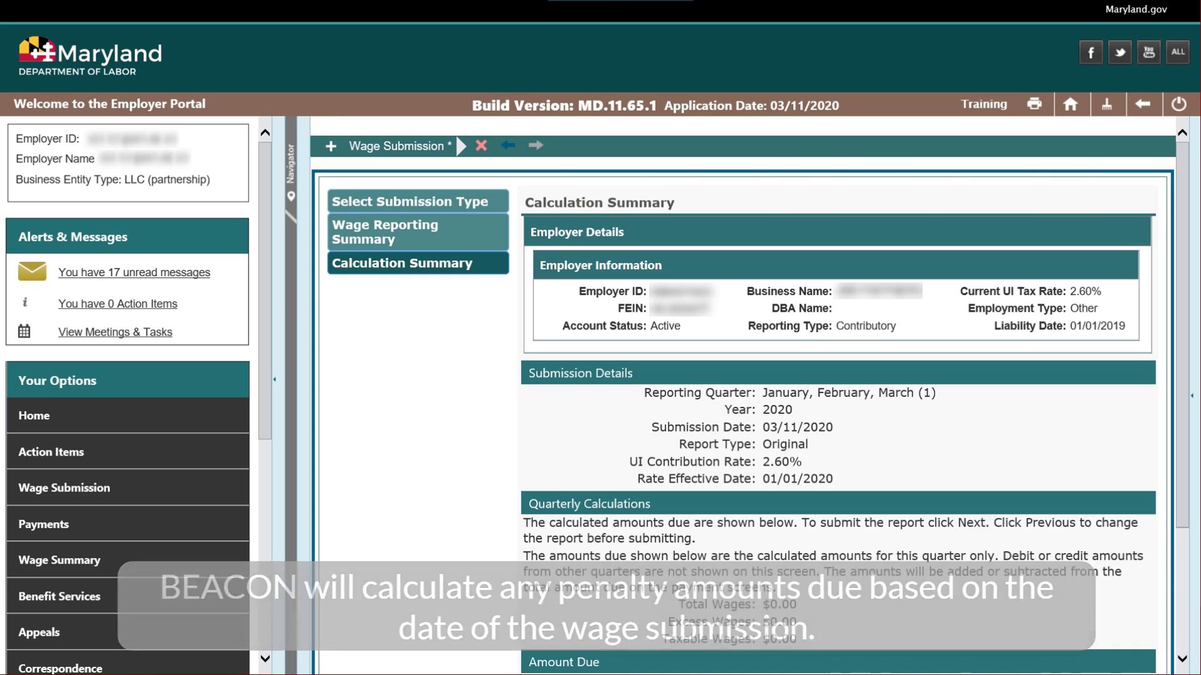
pyautogui.scroll(-3, 838, 401)
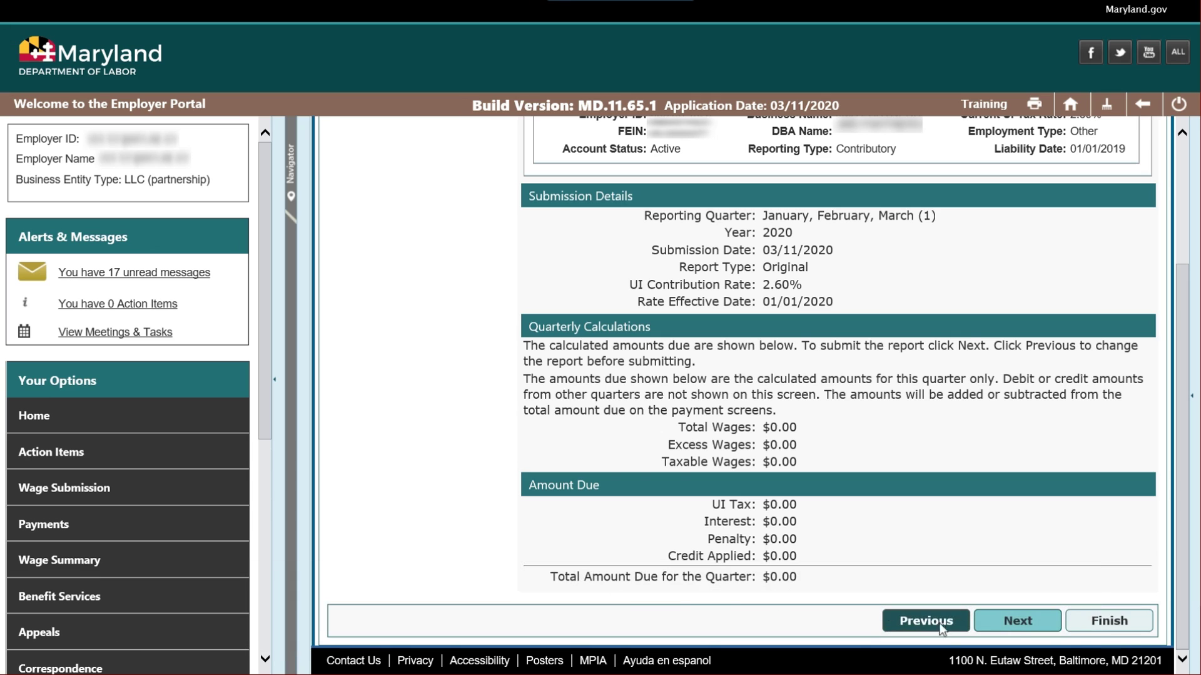
pyautogui.click(1019, 625)
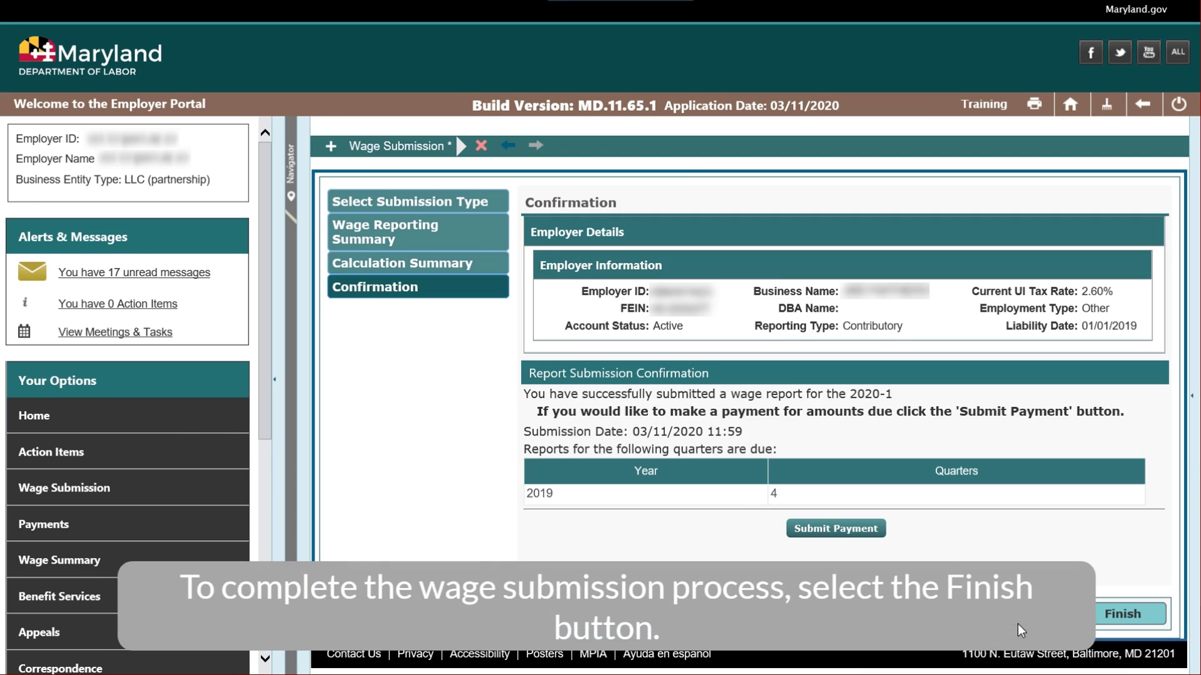